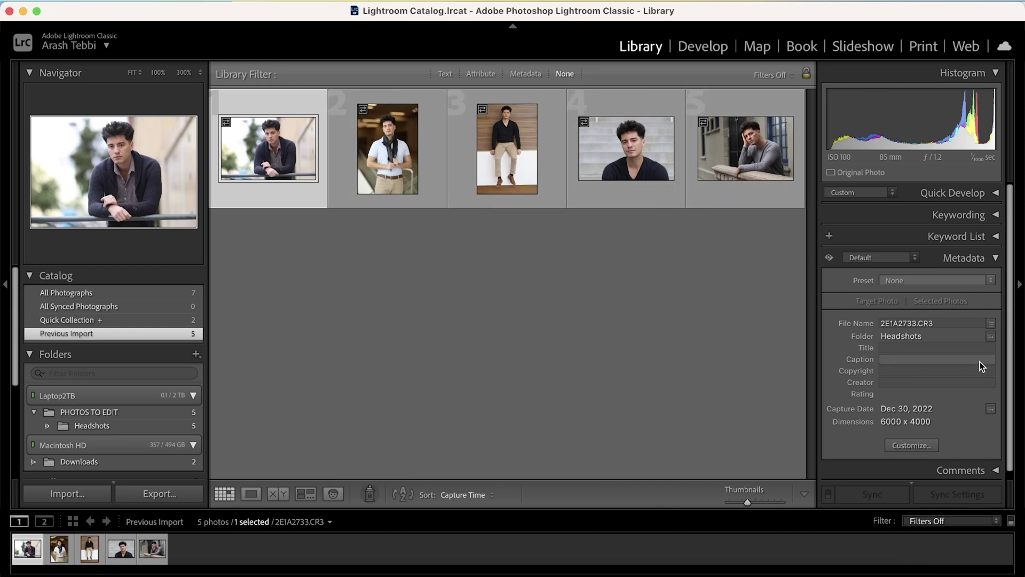
- Set the first photo's caption to "Headshots 2023" and its copyright to "Rugger Productions 2023"
scroll(979, 361, down, 1)
click(947, 353)
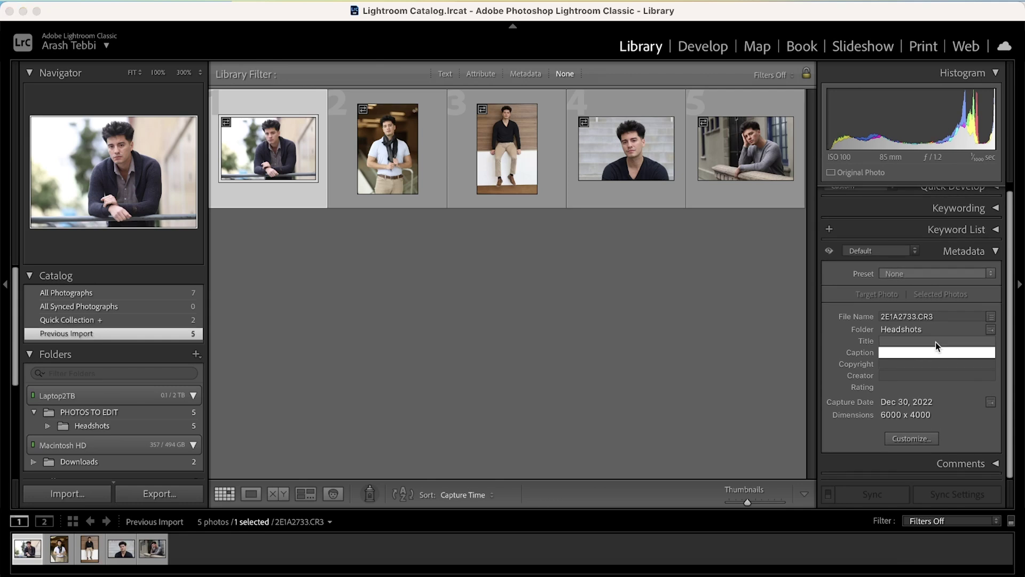
text(Headshots 2023)
click(936, 374)
click(935, 363)
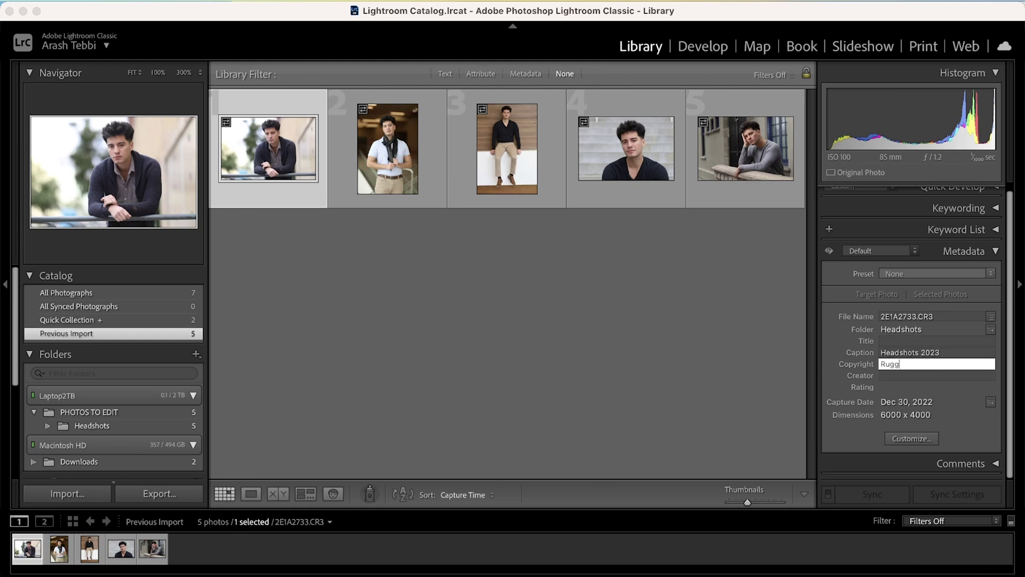
text(Rugger Productions 203)
key(BackSpace)
text(23)
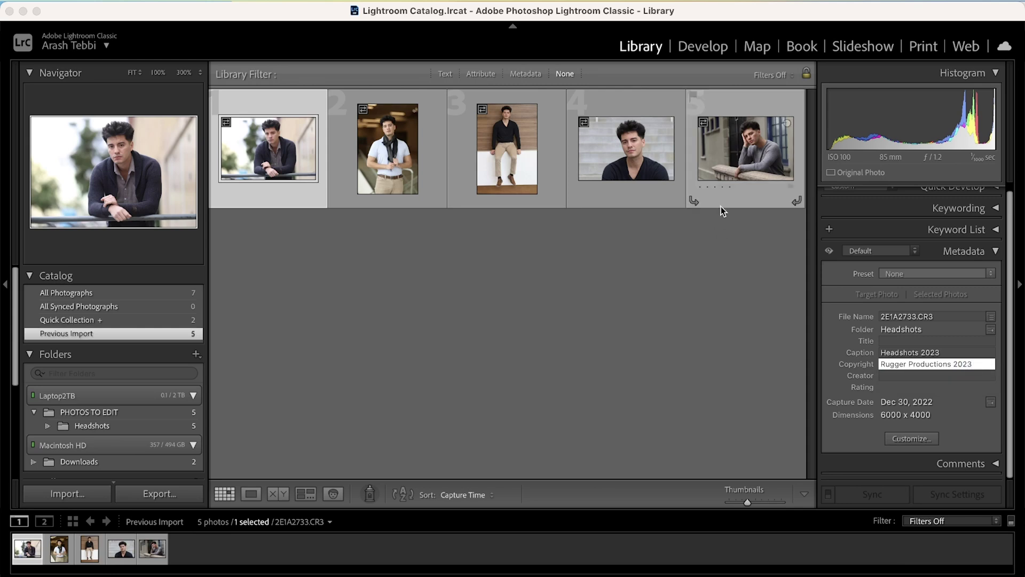
key(Return)
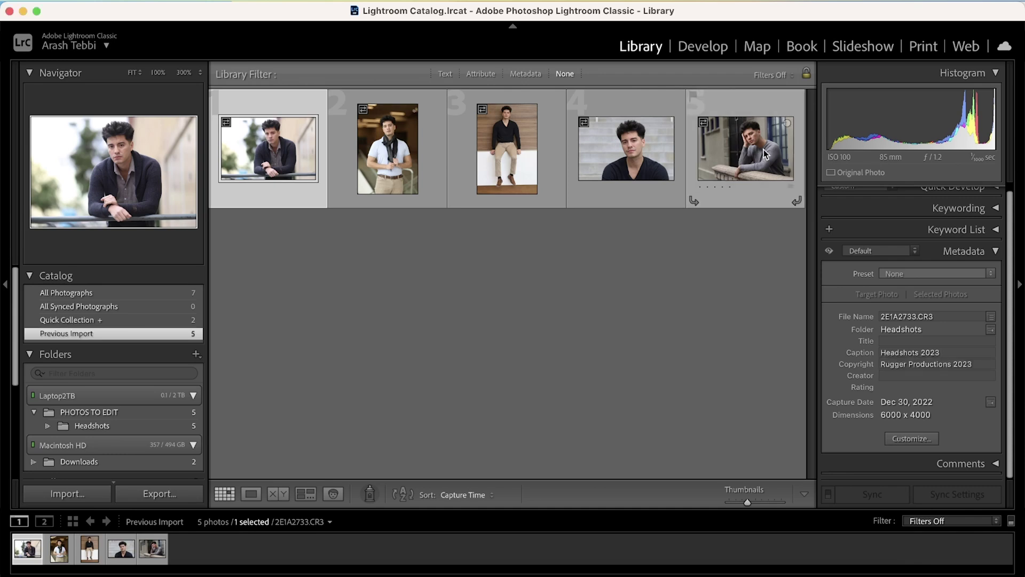
- Synchronize the first photo's metadata across all photos in the Previous Import
key(super+a)
click(872, 494)
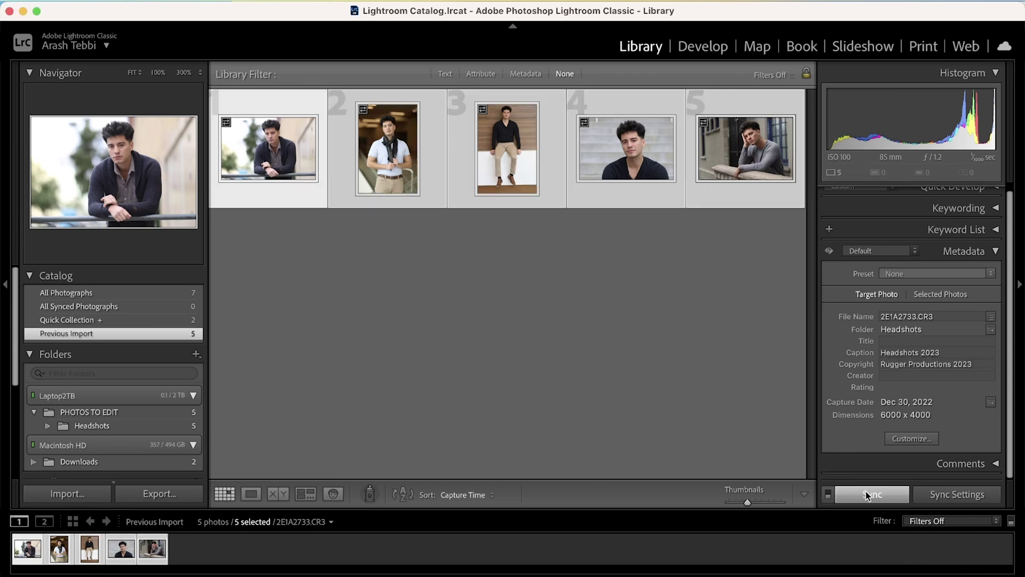
scroll(583, 363, down, 10)
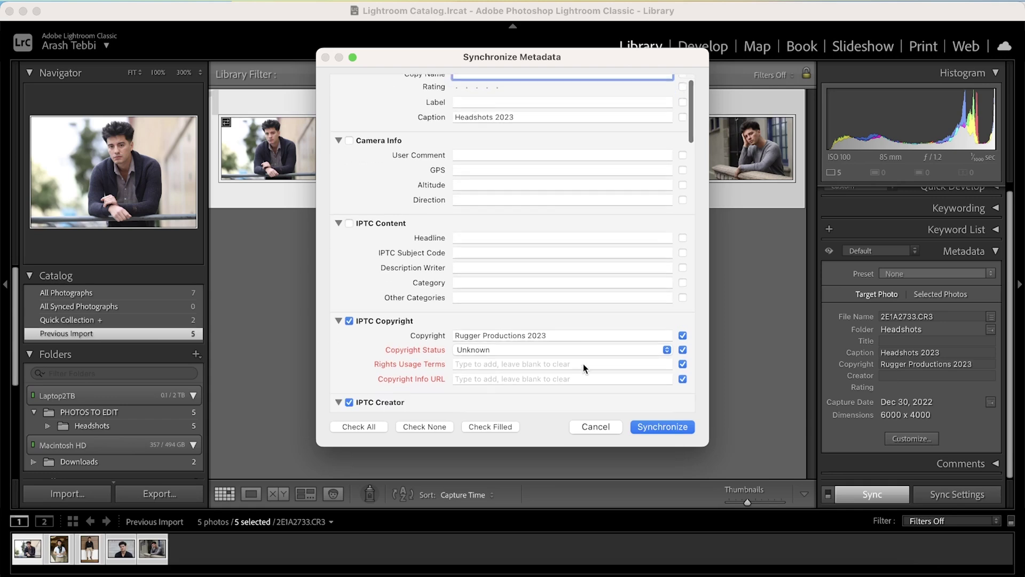
click(653, 426)
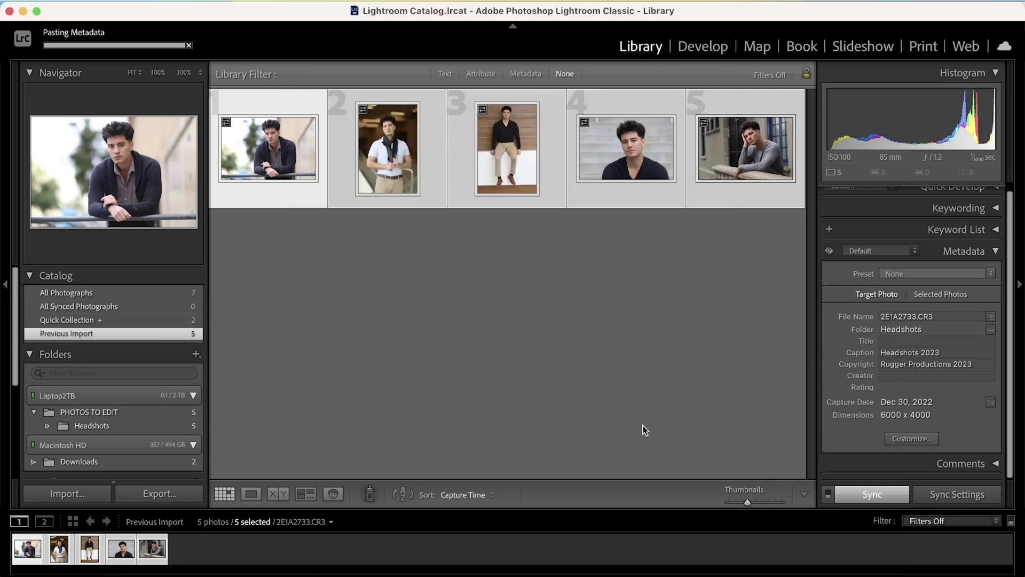
- Switch to the Develop module with only the first photo, 2E1A2733.CR3, selected
click(717, 52)
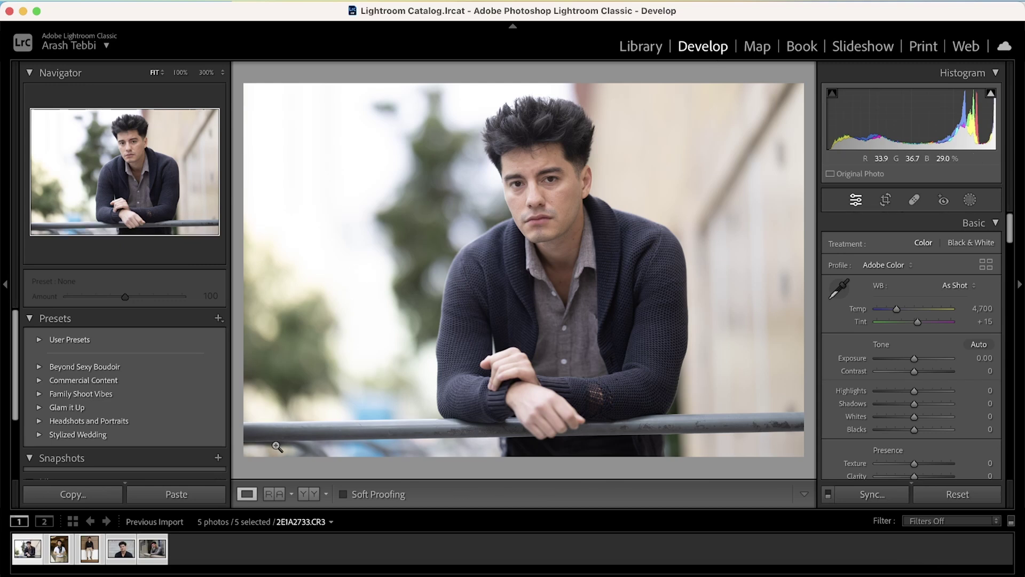
click(209, 551)
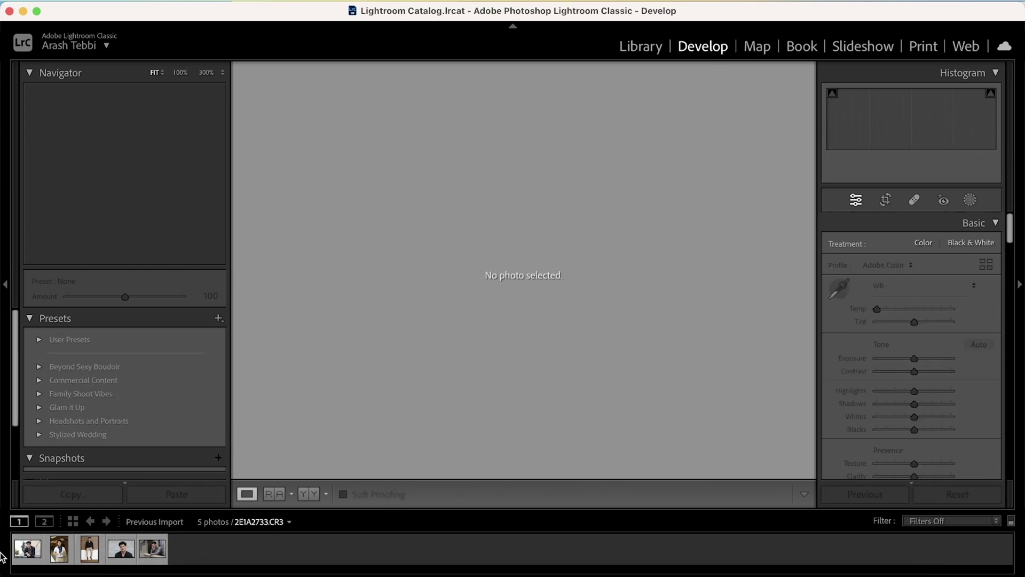
click(27, 555)
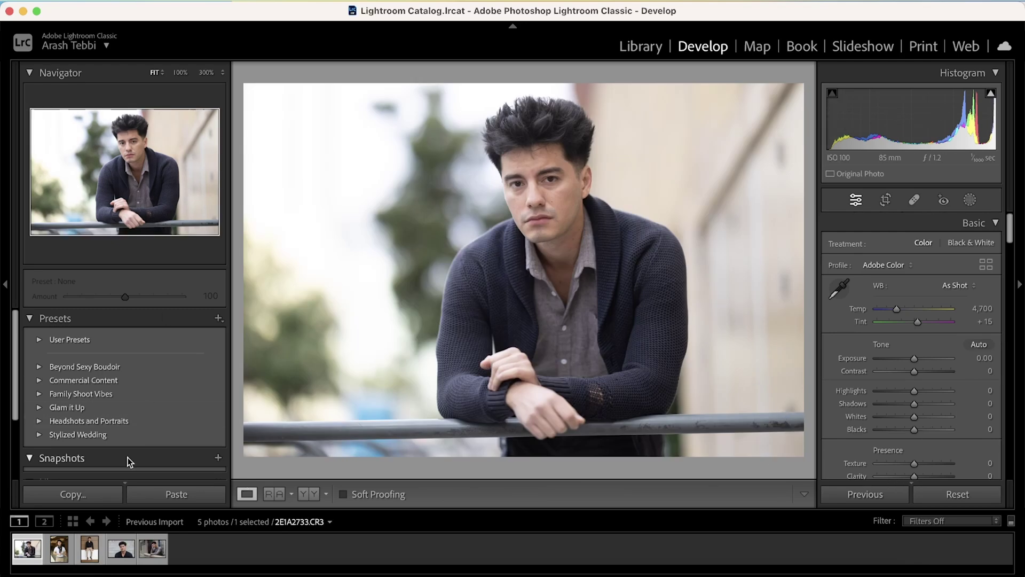
- Compare the Headshot Male Indoor and Headshot Male Outdoor presets on the photo, and keep Headshot Male Outdoor applied
scroll(113, 399, down, 5)
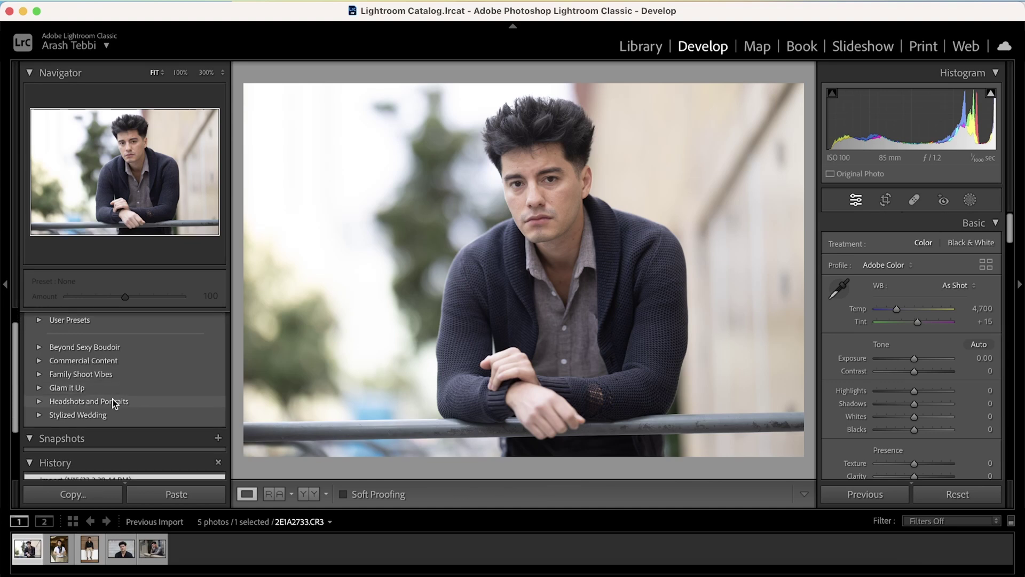
scroll(114, 399, up, 4)
scroll(113, 399, up, 1)
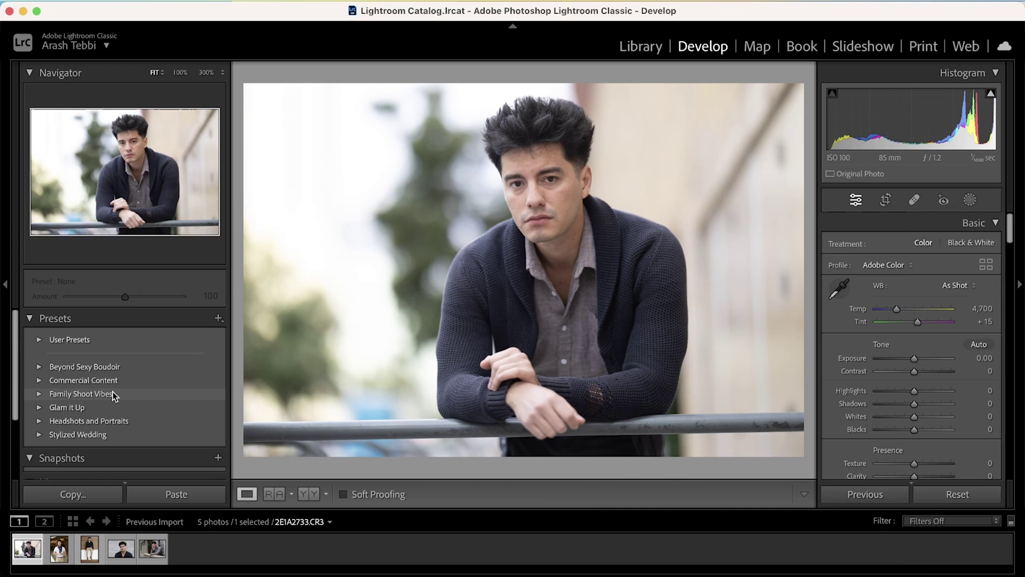
click(41, 421)
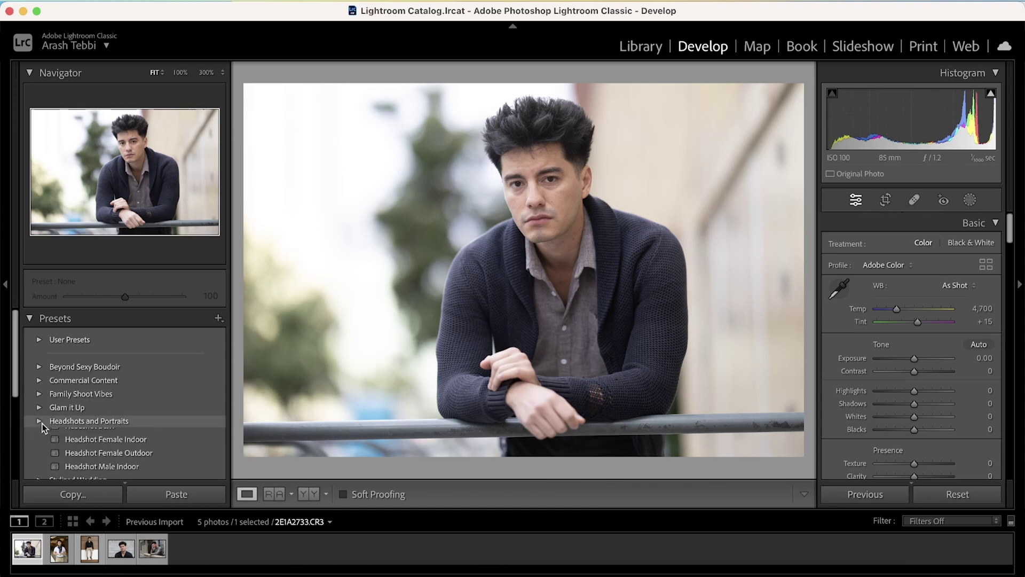
scroll(45, 430, down, 2)
scroll(45, 434, down, 1)
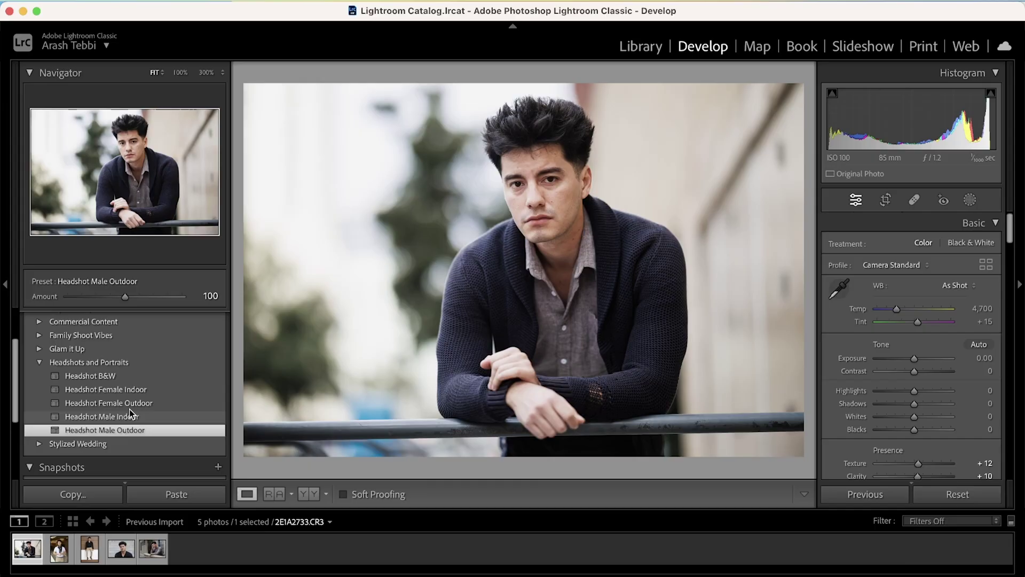
click(129, 410)
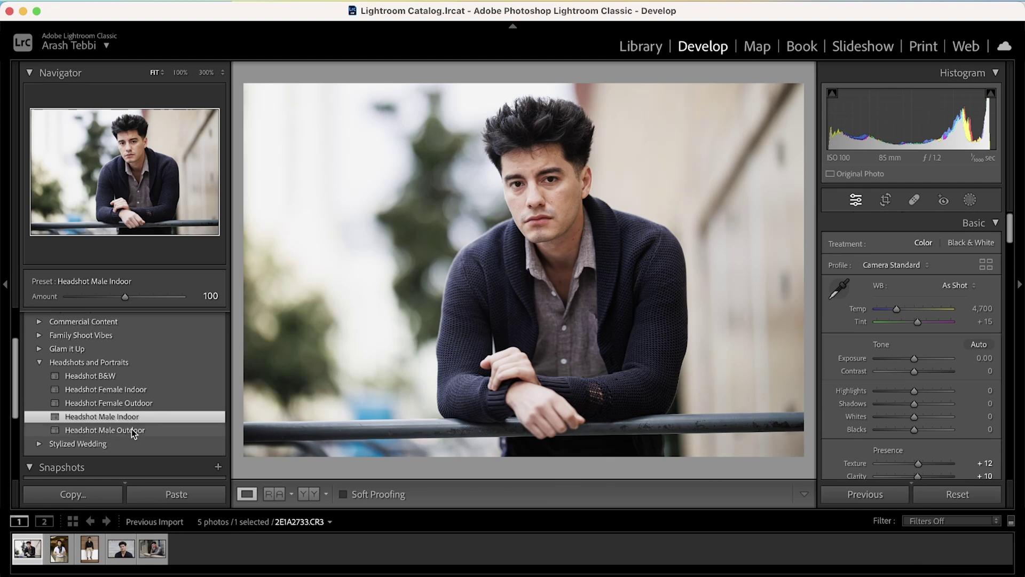
click(133, 428)
click(129, 418)
click(130, 430)
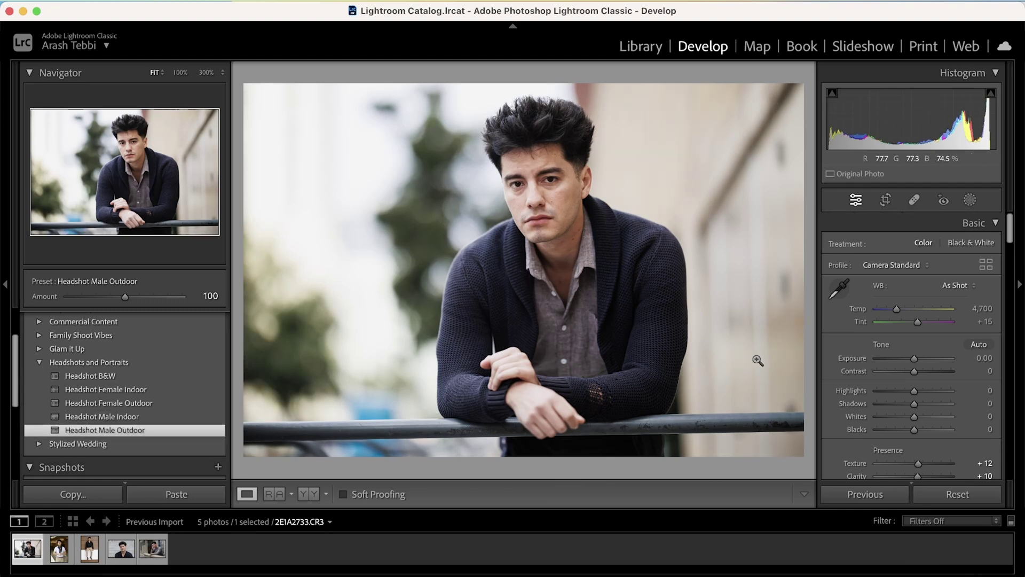
- Examine the Basic, Tone Curve and color adjustments made by the preset, and their effect on the man's face
scroll(958, 380, down, 2)
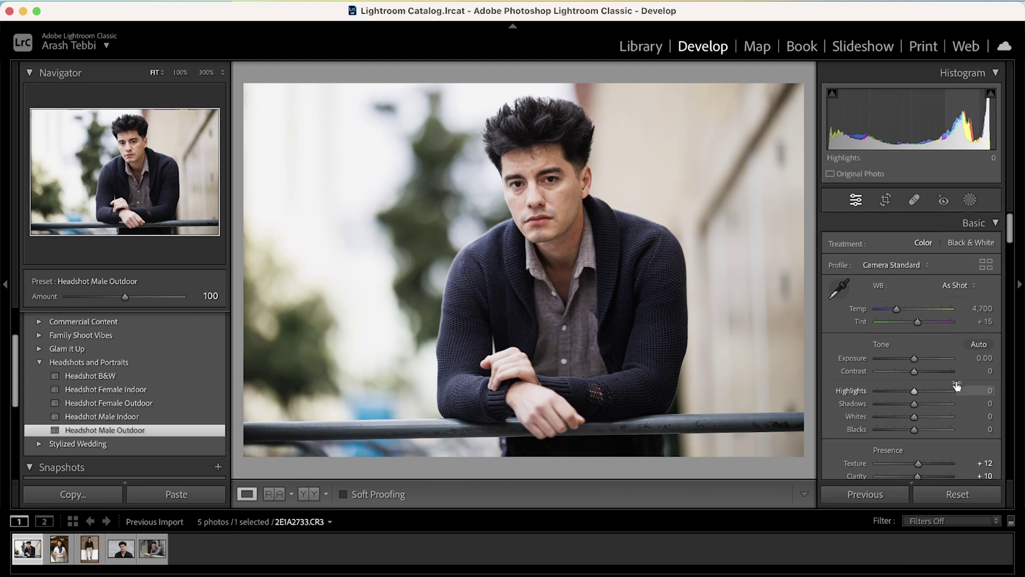
scroll(883, 354, down, 4)
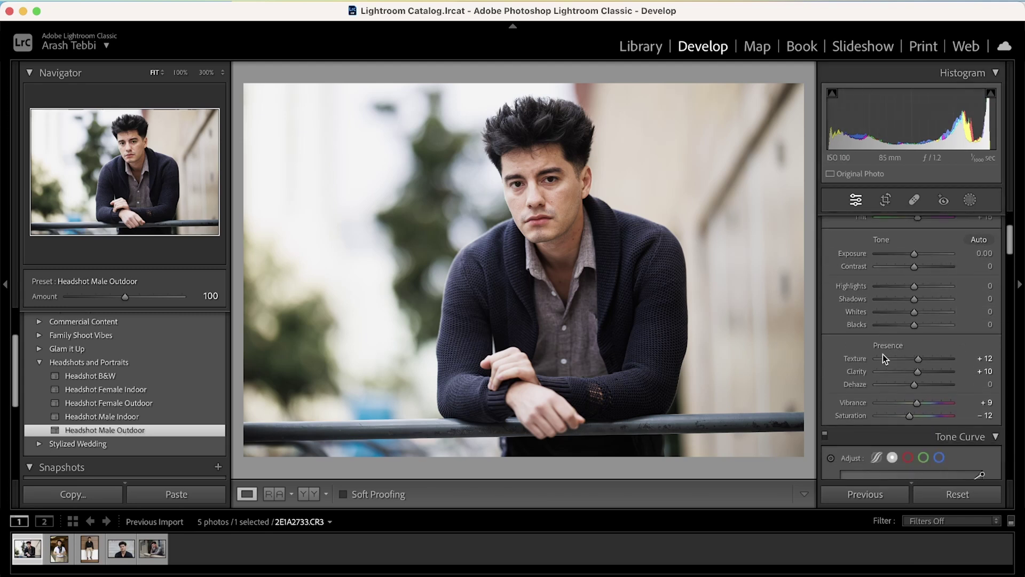
scroll(890, 339, down, 10)
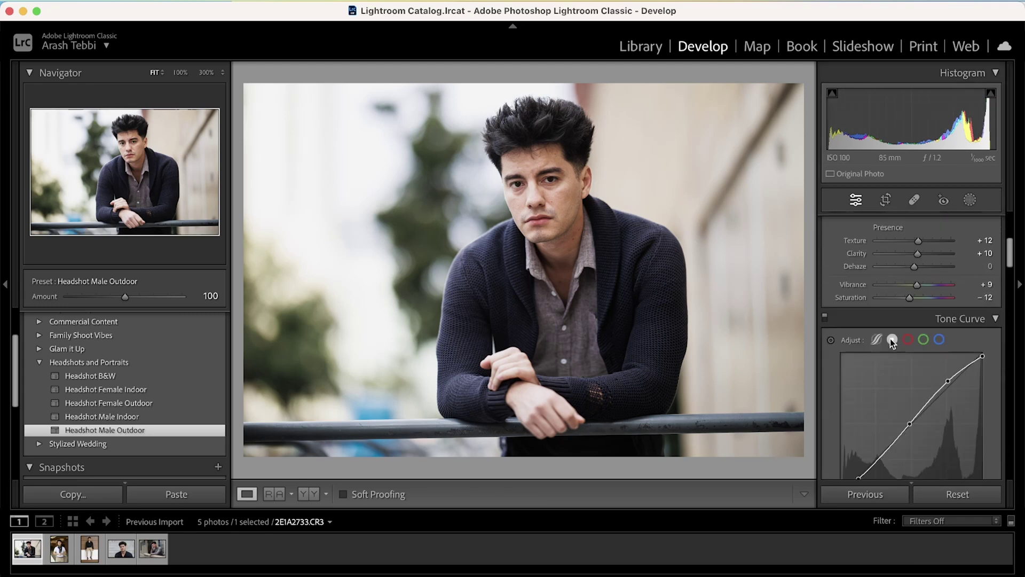
scroll(889, 339, down, 6)
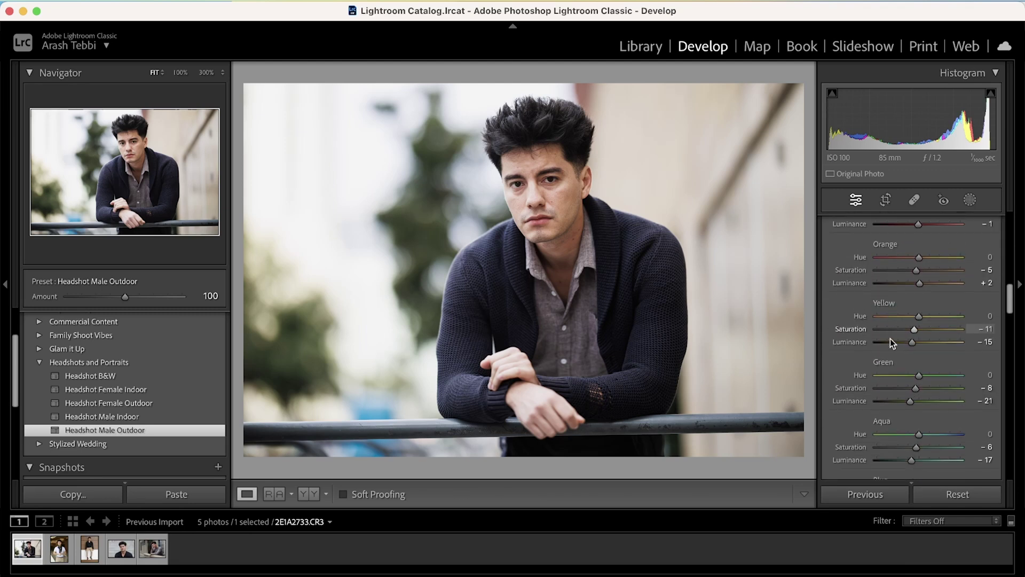
scroll(890, 338, up, 18)
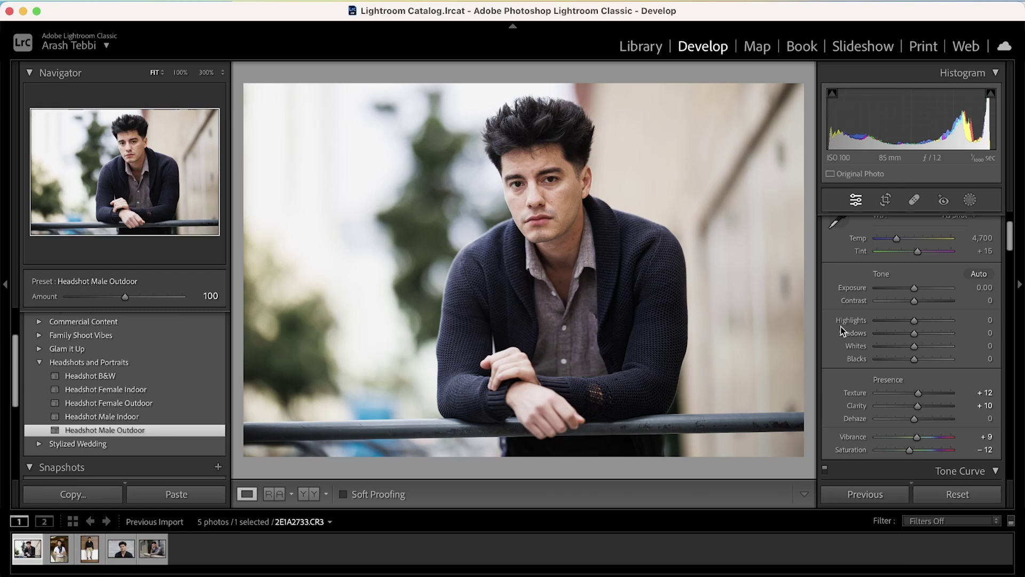
click(799, 314)
click(799, 313)
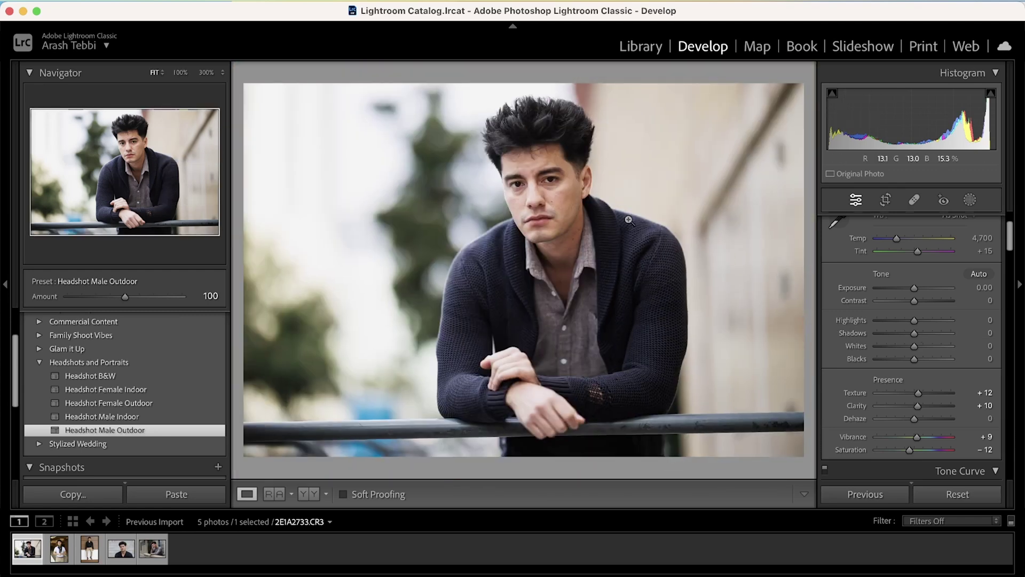
click(534, 194)
click(554, 188)
- Adjust the photo's tone by setting Exposure to -0.15, Highlights to -12 and Shadows to +17
click(922, 332)
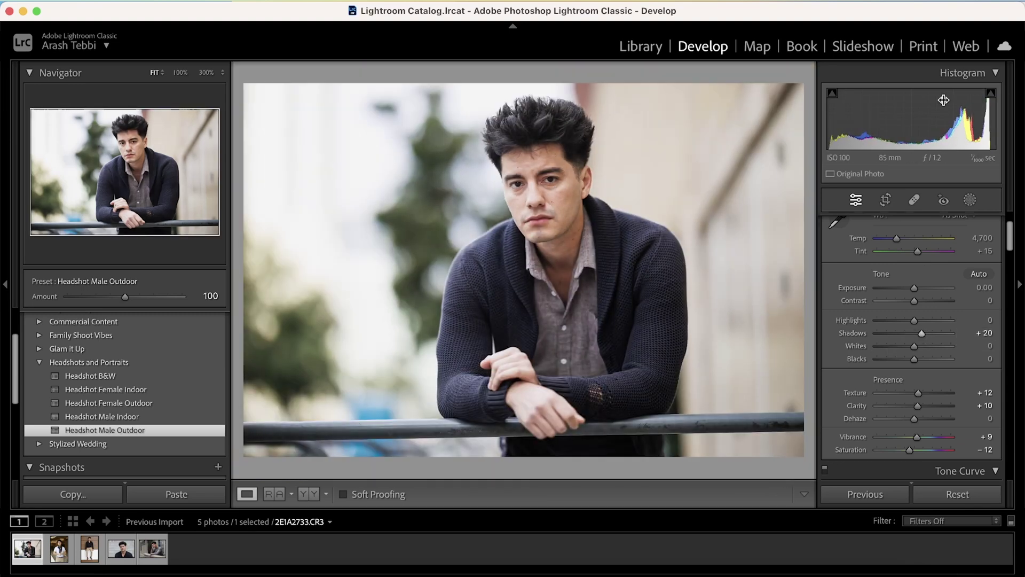
drag(914, 288, 910, 293)
drag(914, 289, 915, 291)
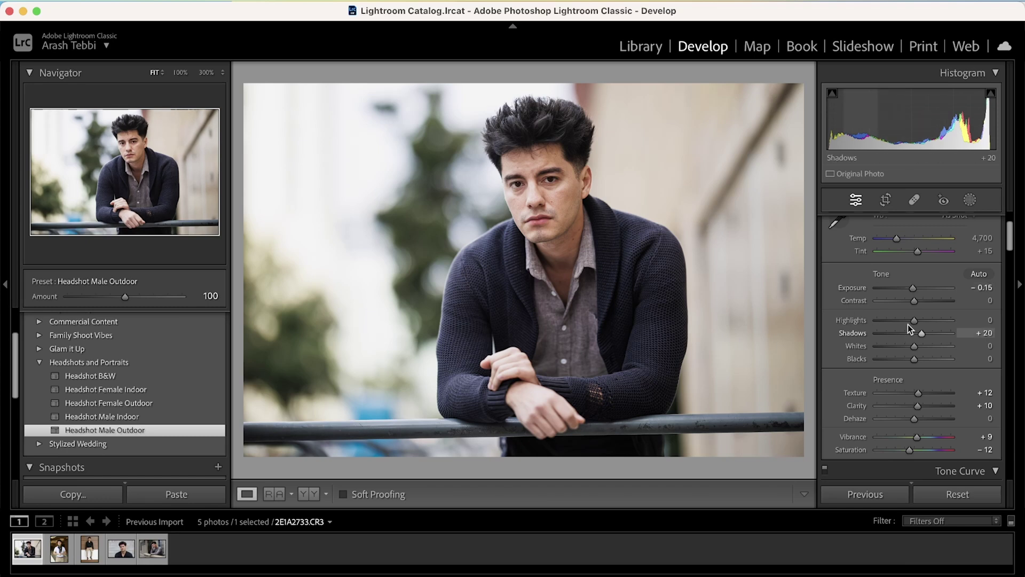
drag(914, 321, 911, 322)
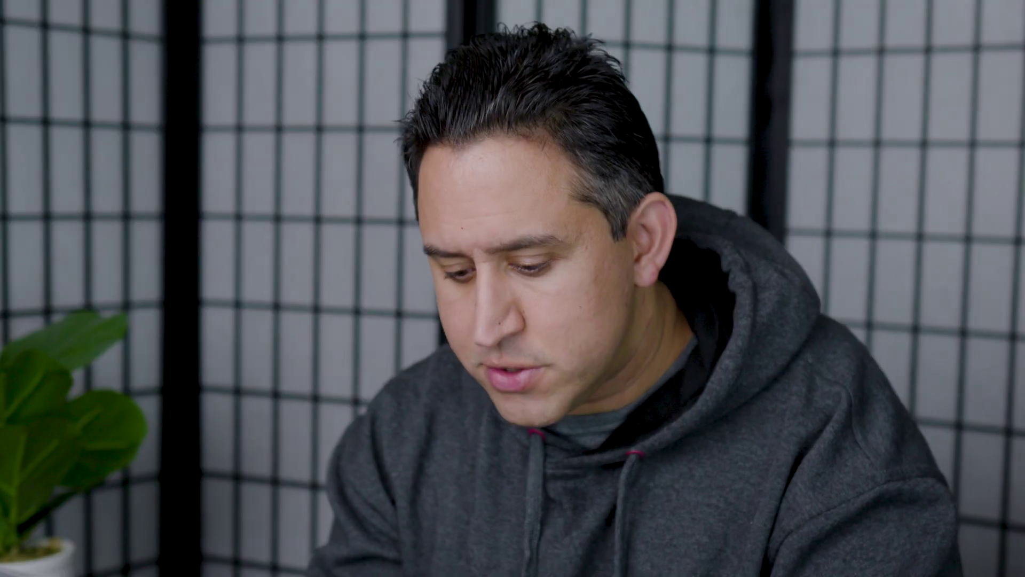
mouse_move(911, 320)
mouse_down()
mouse_move(960, 326)
mouse_move(895, 320)
mouse_move(942, 319)
mouse_move(909, 321)
mouse_move(920, 334)
mouse_move(865, 334)
mouse_move(921, 332)
mouse_up()
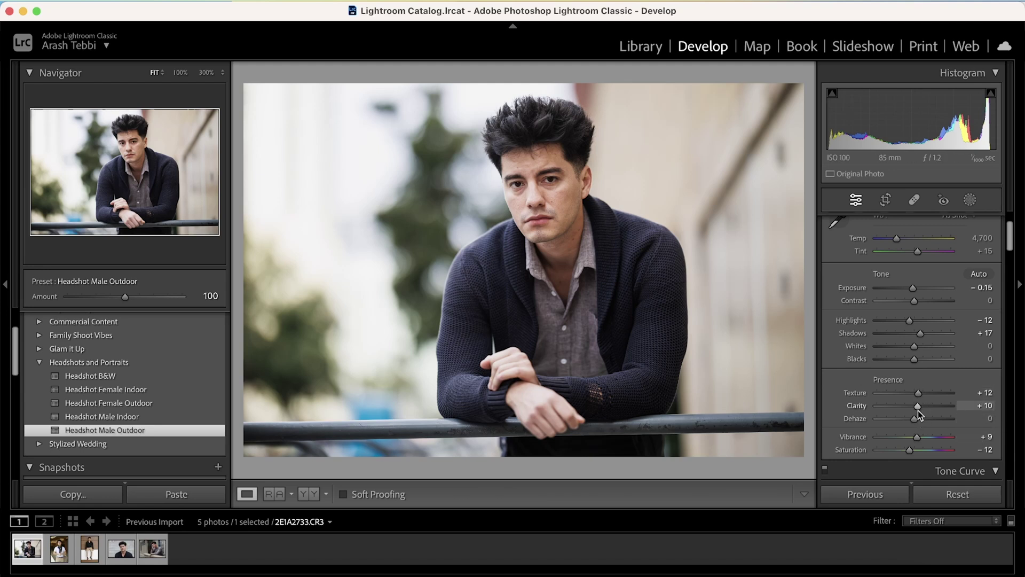
- Try a strongly negative Clarity on the face at 100% zoom, and settle on a Clarity of +7
click(626, 189)
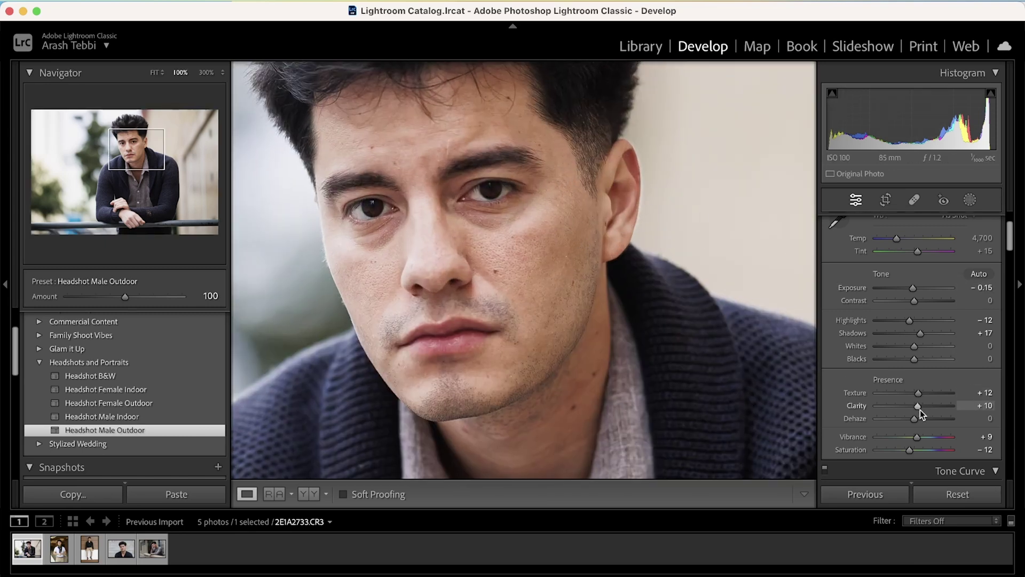
drag(921, 409, 907, 411)
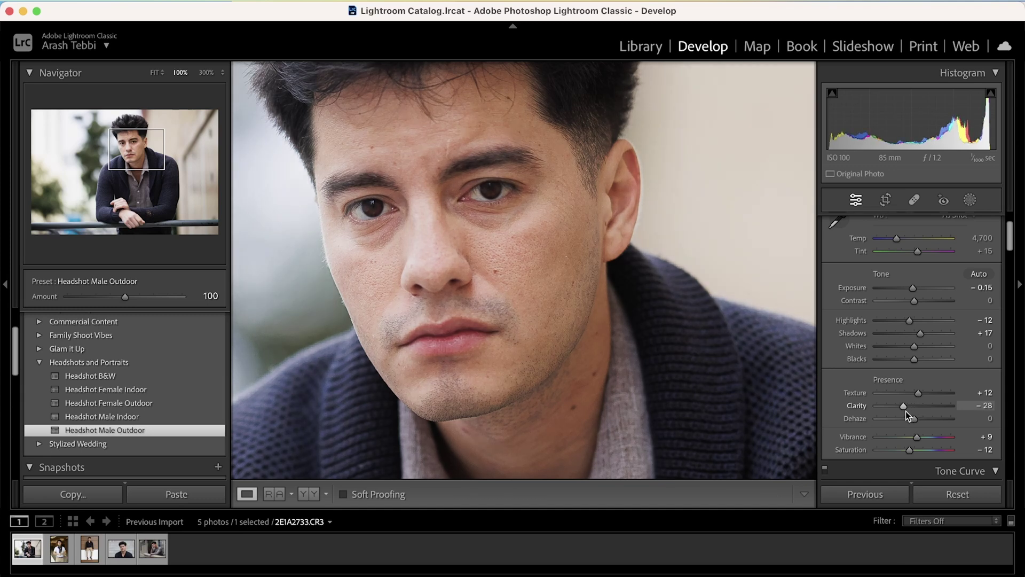
drag(905, 411, 919, 411)
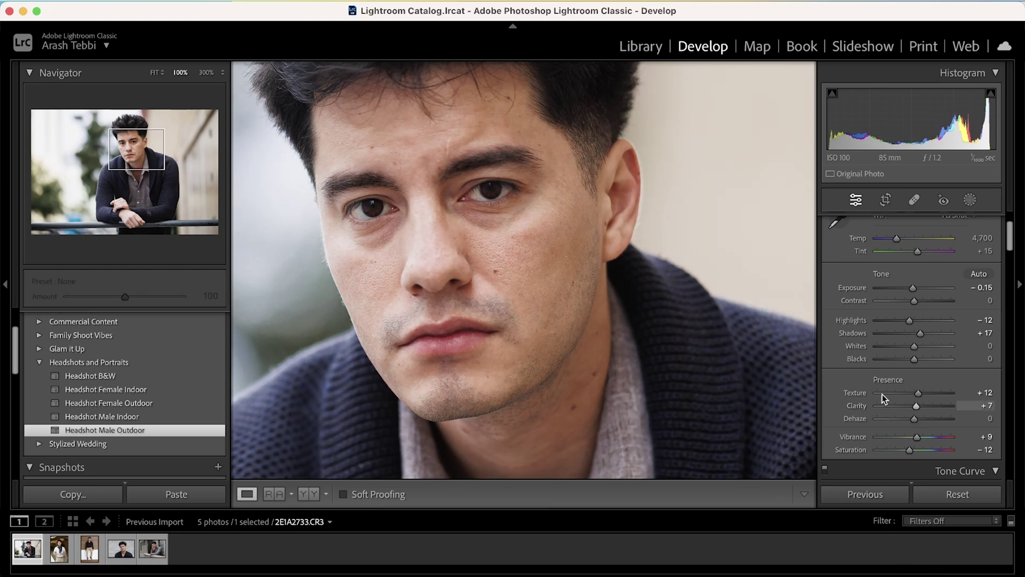
- Start a brush mask on the man's eye with a size of 15, dismissing the masking introduction and hiding the mask overlay
drag(545, 231, 579, 297)
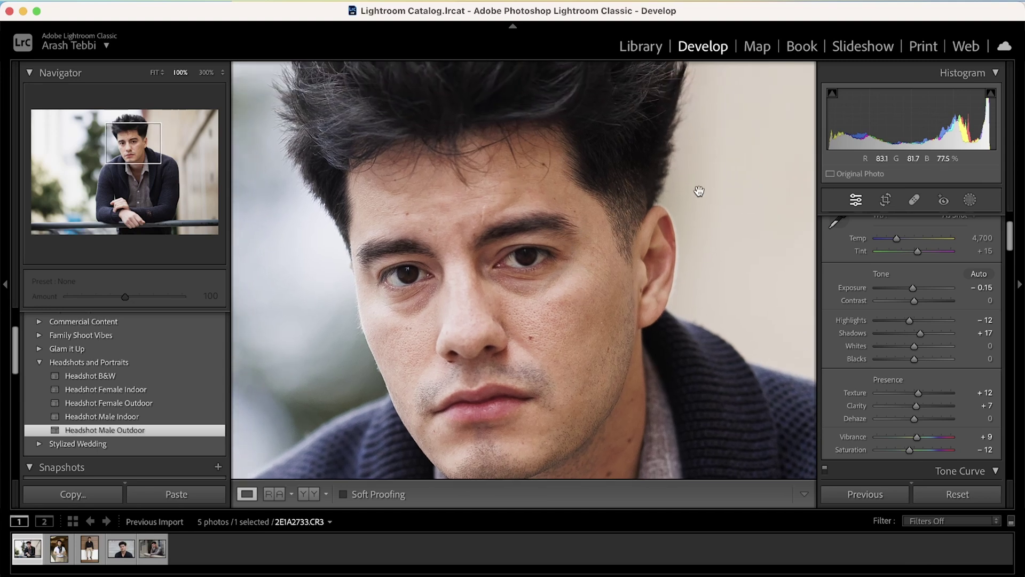
click(981, 202)
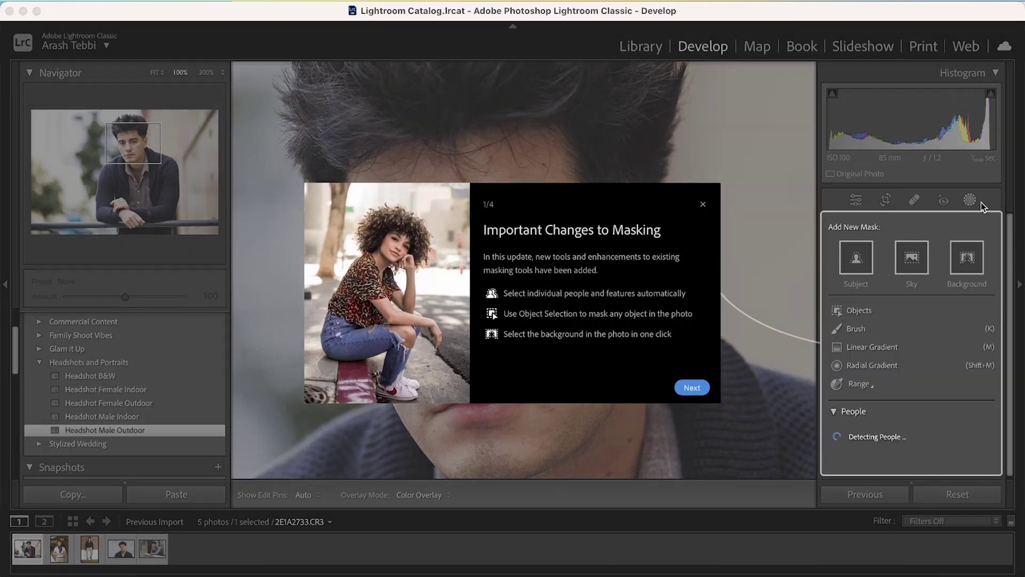
click(692, 387)
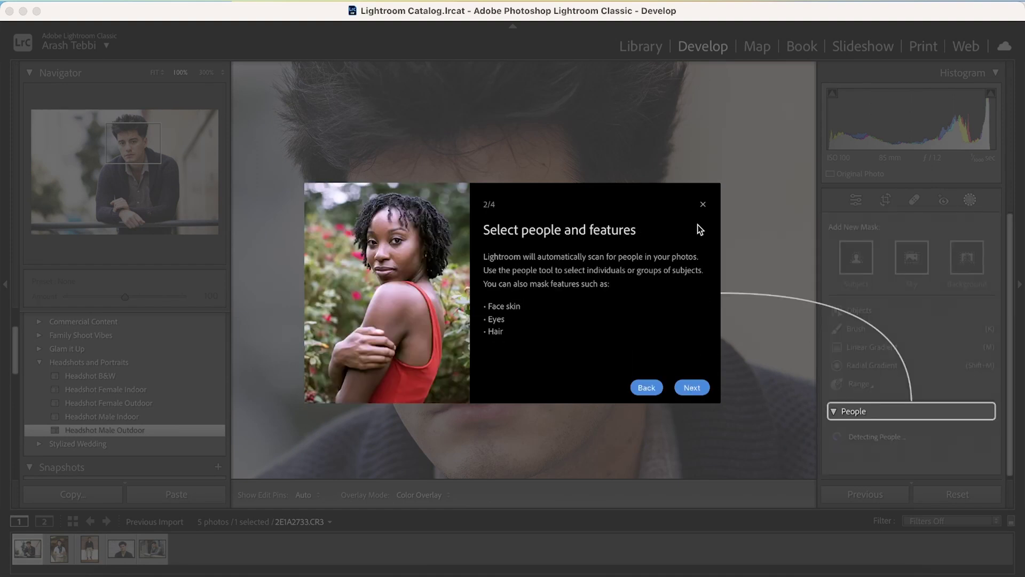
click(703, 207)
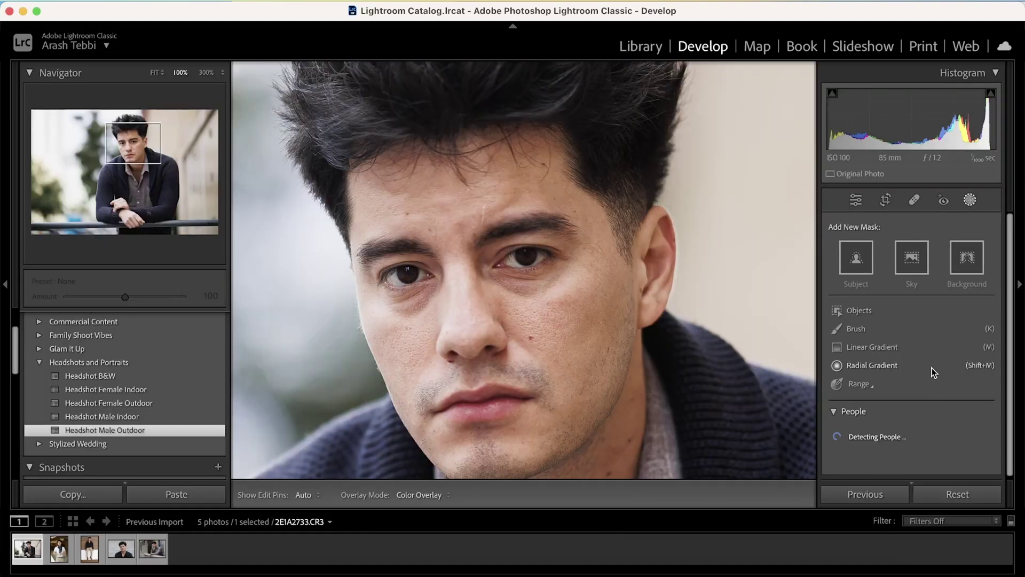
click(856, 328)
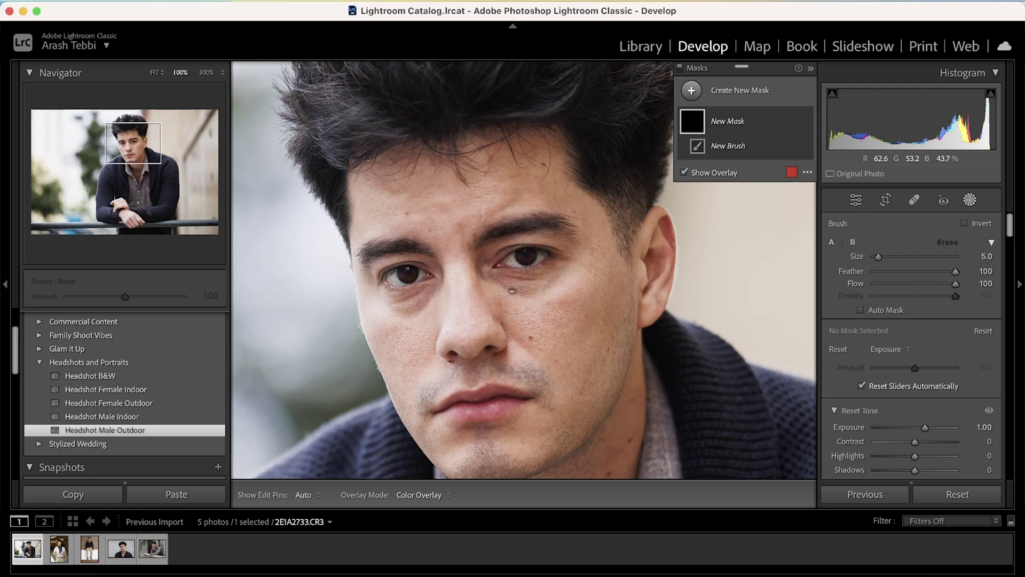
drag(514, 255, 514, 257)
key(o)
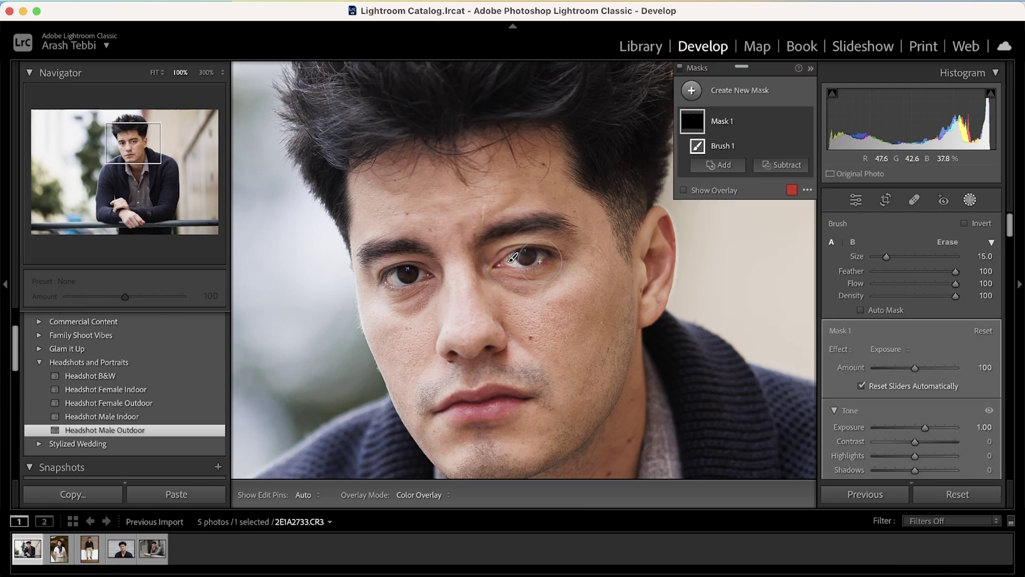
- Set the brush mask's Exposure to 0.47 and its Shadows to 14
scroll(886, 399, down, 3)
scroll(886, 398, down, 2)
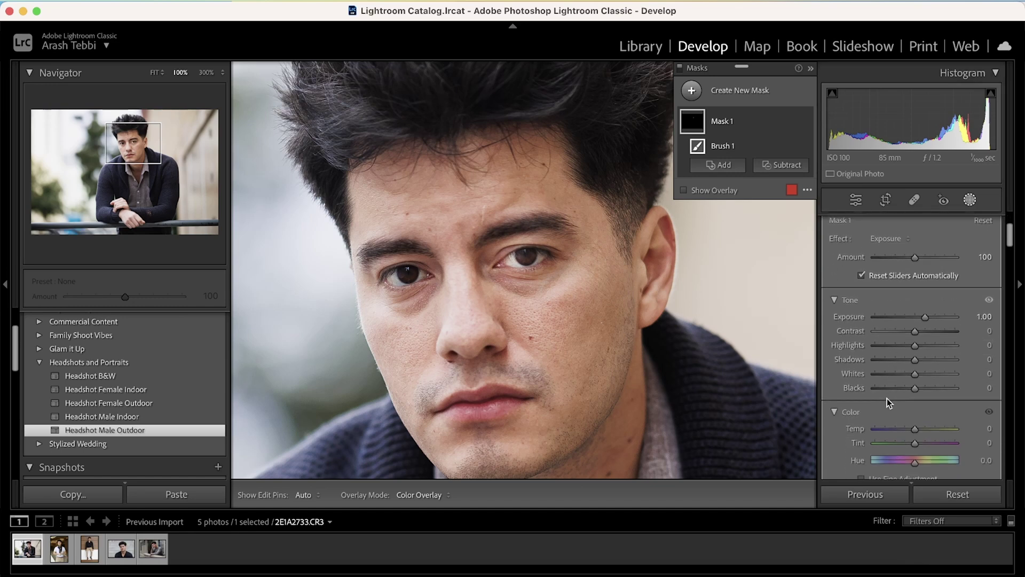
drag(926, 305, 921, 305)
drag(914, 348, 921, 347)
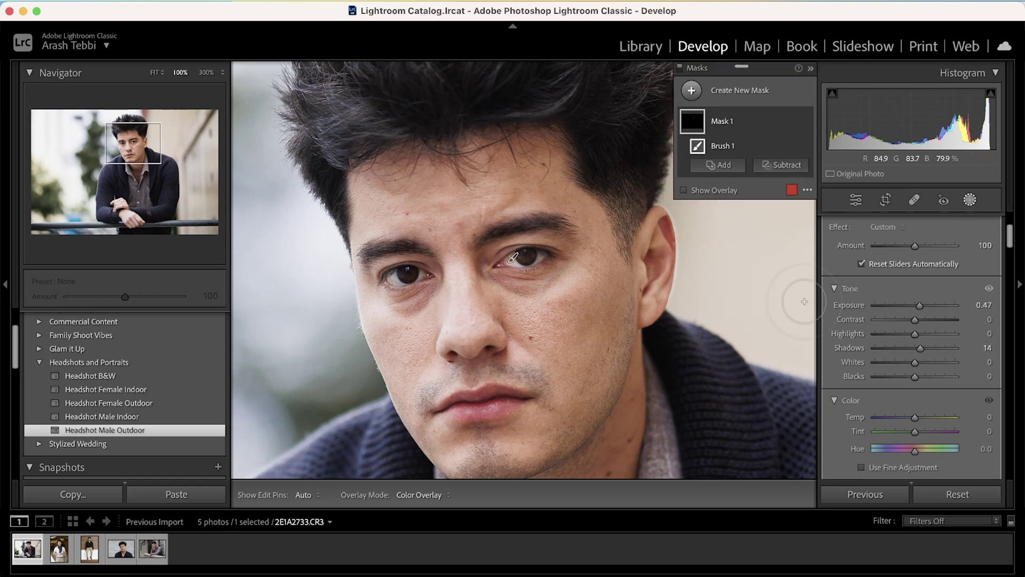
- Paint the brush mask over both of the man's eyes
scroll(929, 329, down, 2)
scroll(929, 329, down, 8)
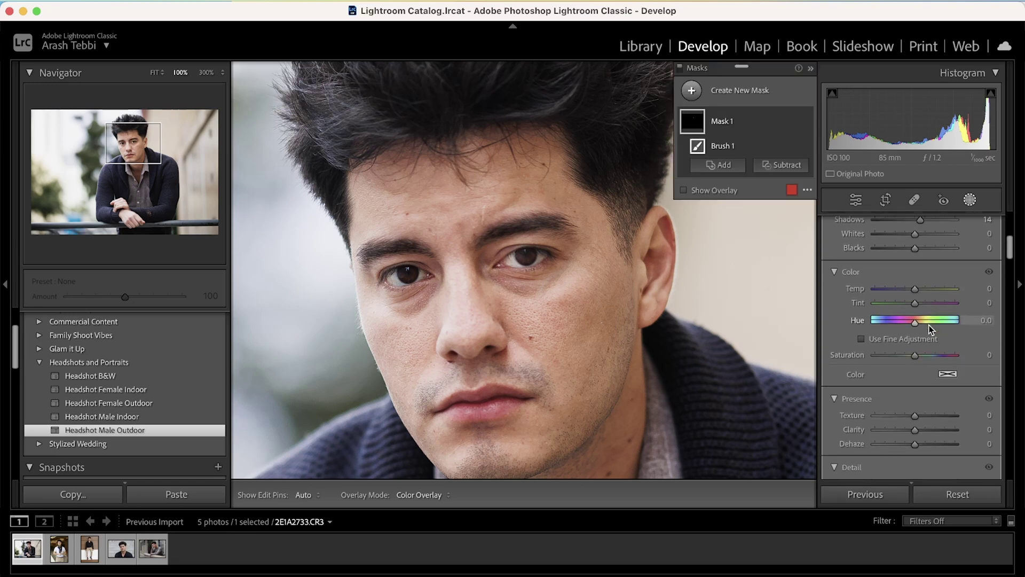
scroll(929, 330, down, 2)
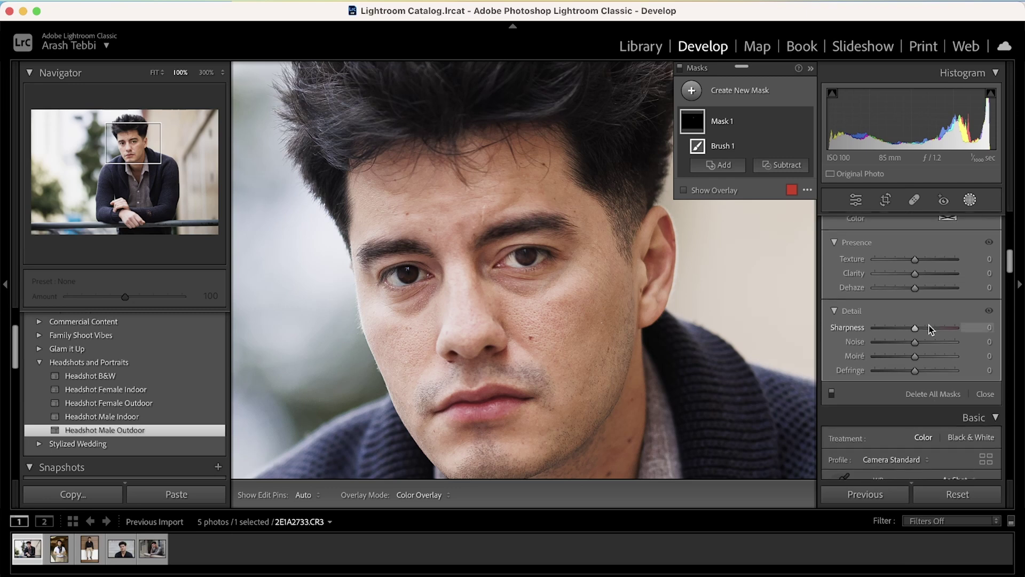
scroll(927, 327, up, 4)
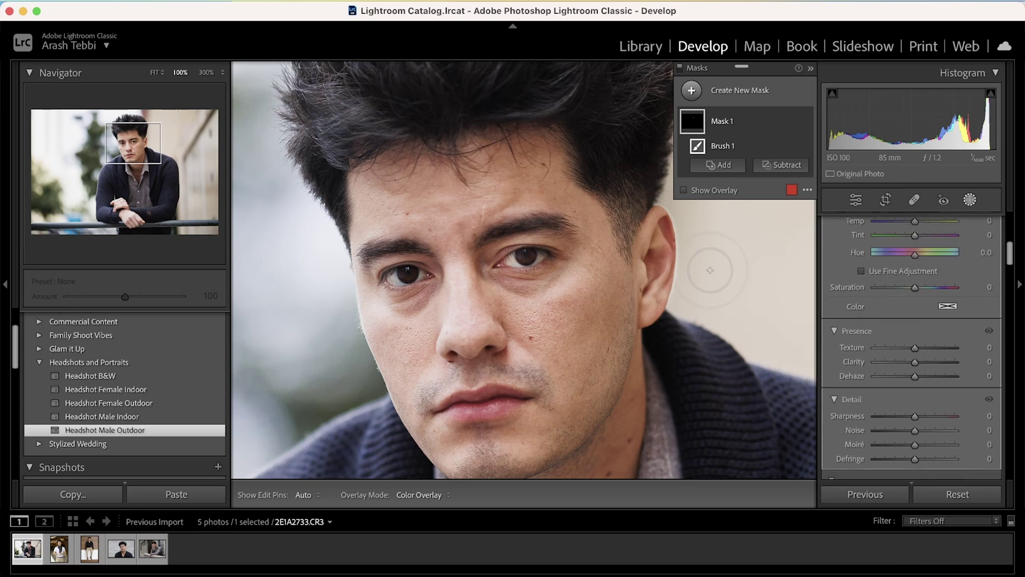
mouse_move(554, 263)
mouse_down()
mouse_move(537, 280)
mouse_move(551, 251)
mouse_move(509, 279)
mouse_up()
mouse_move(438, 270)
mouse_down()
mouse_move(390, 286)
mouse_move(405, 289)
mouse_move(411, 262)
mouse_up()
key(h)
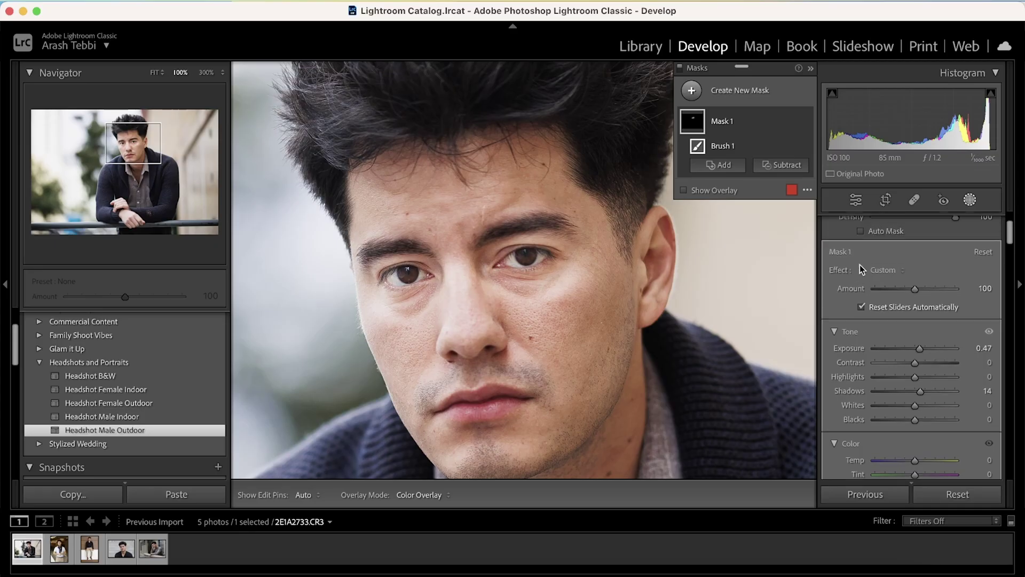
- Reduce the eye mask's Exposure to 0.38, close masking and view the whole photo
drag(920, 363, 919, 363)
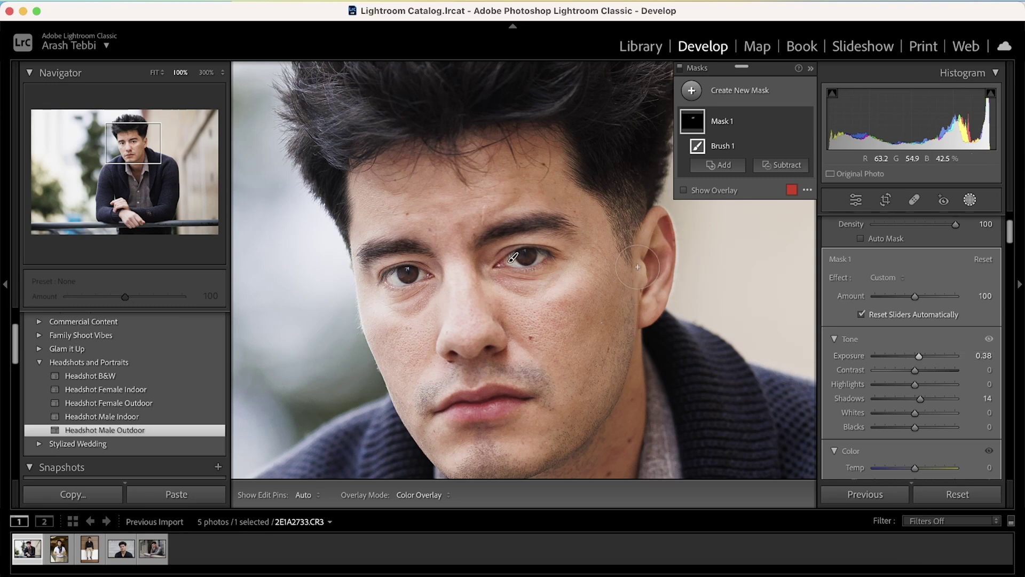
click(963, 196)
click(598, 226)
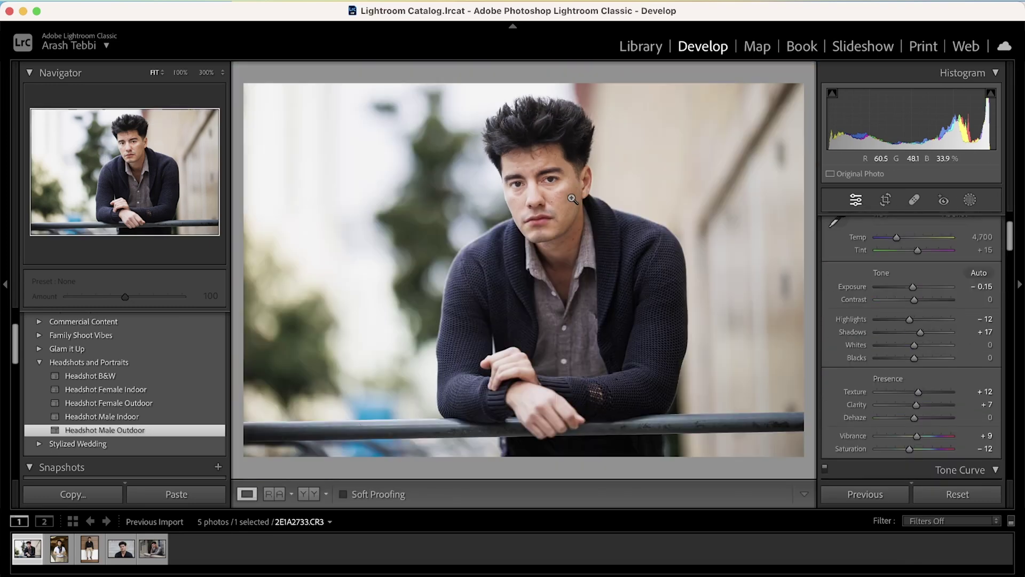
- Reopen the eye mask on the zoomed-in face, set its Exposure to 0.10, and close masking to view the full photo
click(538, 176)
click(970, 199)
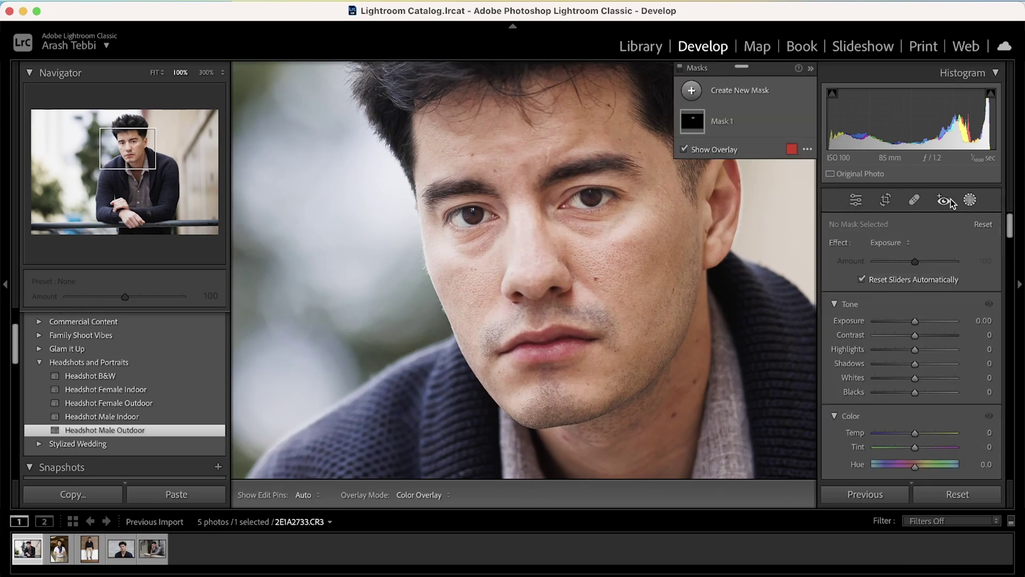
mouse_move(697, 122)
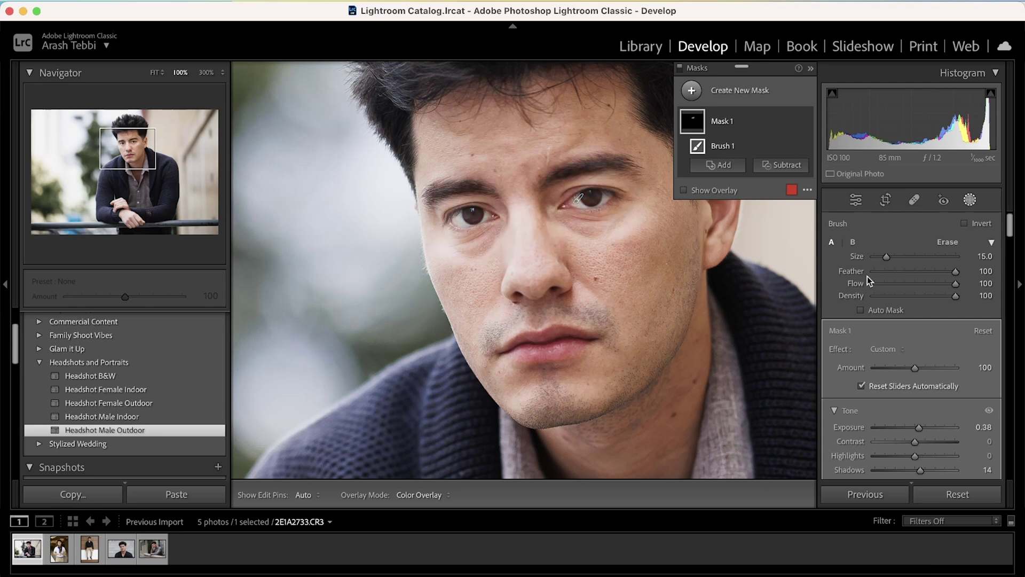
scroll(889, 279, down, 1)
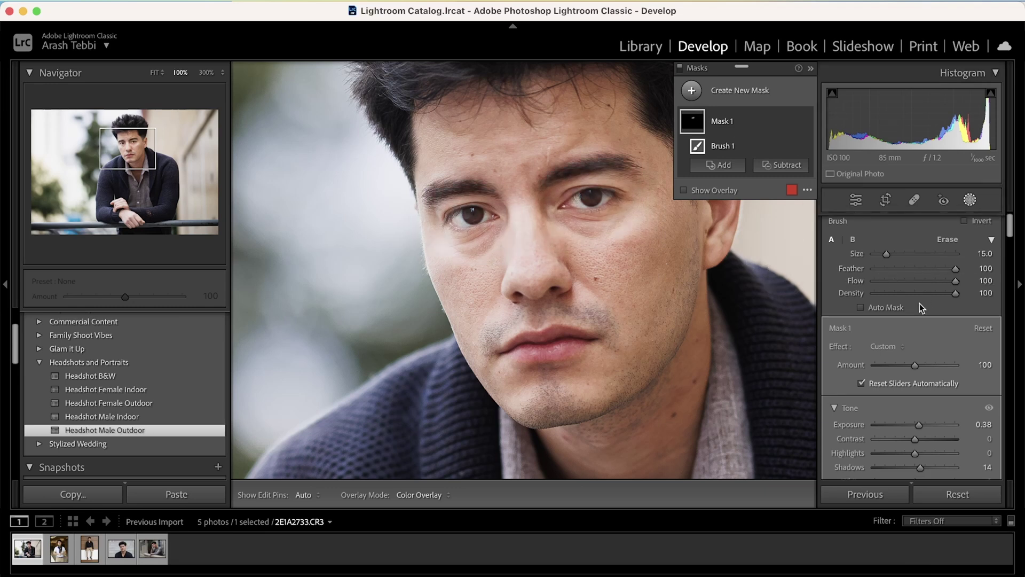
scroll(911, 377, down, 5)
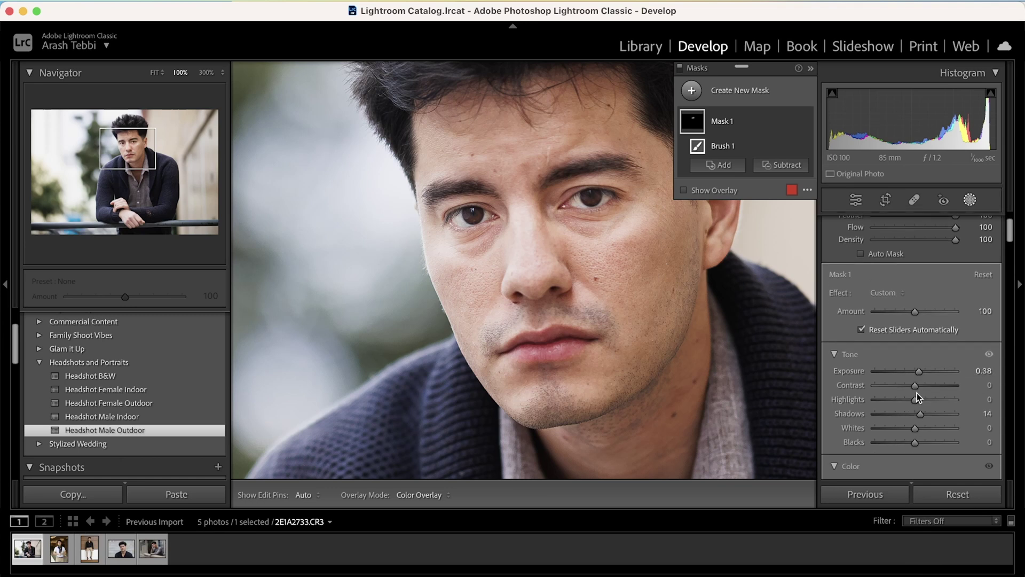
drag(918, 375, 915, 374)
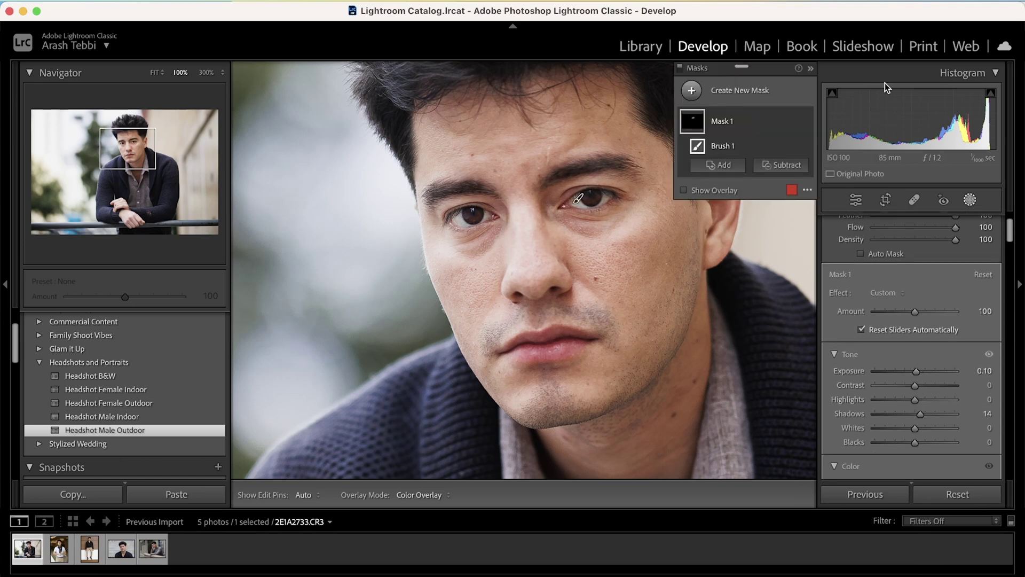
click(970, 199)
click(641, 188)
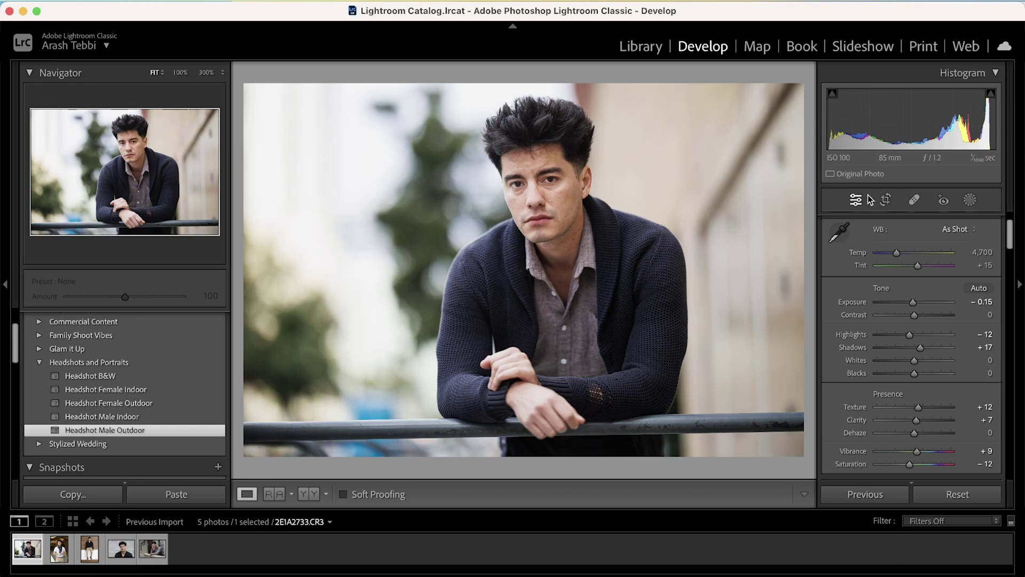
- Crop the photo slightly tighter at its upper-right corner and check the man's face at 100% zoom
click(885, 200)
drag(803, 90, 809, 87)
key(Return)
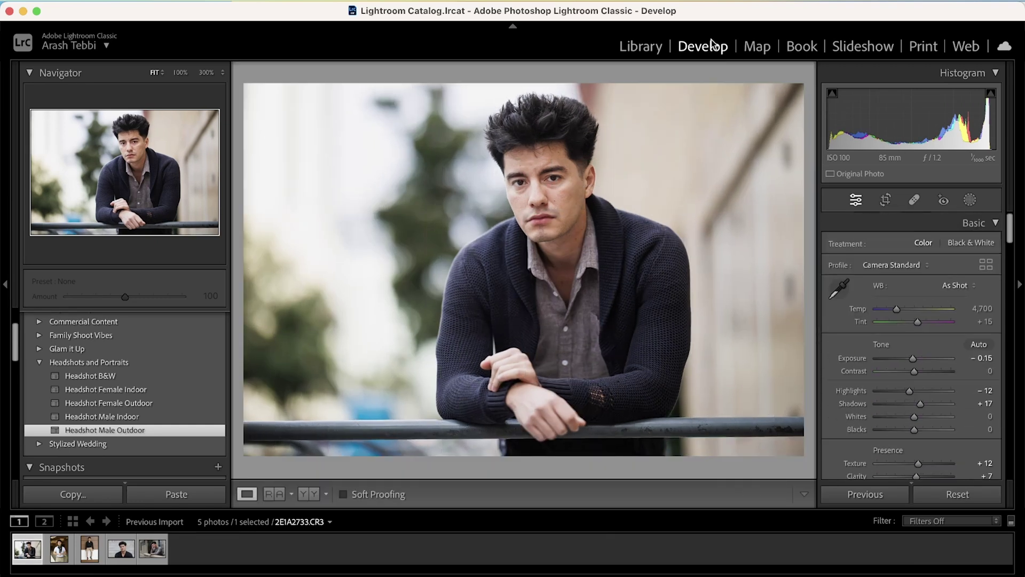
click(572, 150)
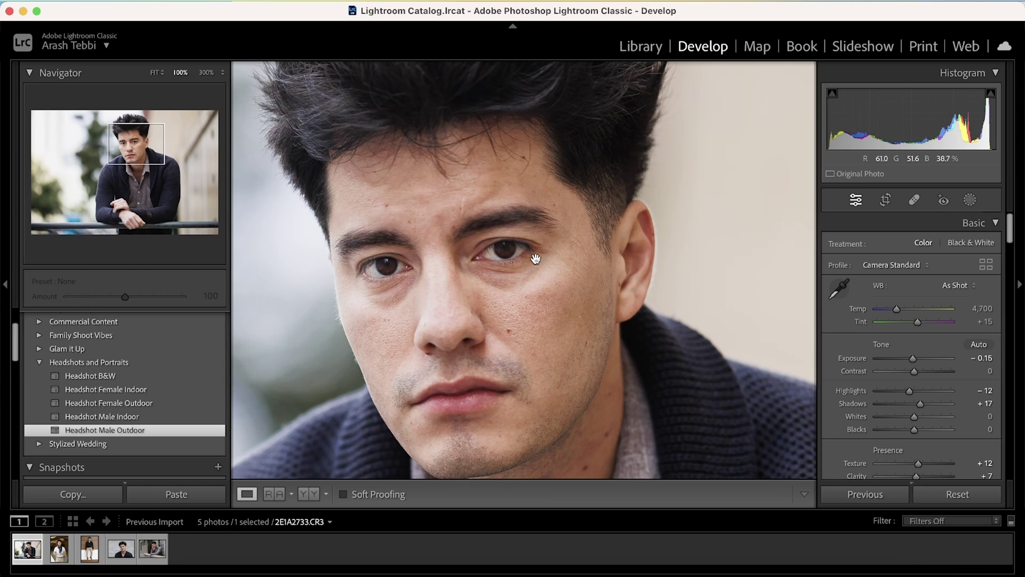
click(489, 240)
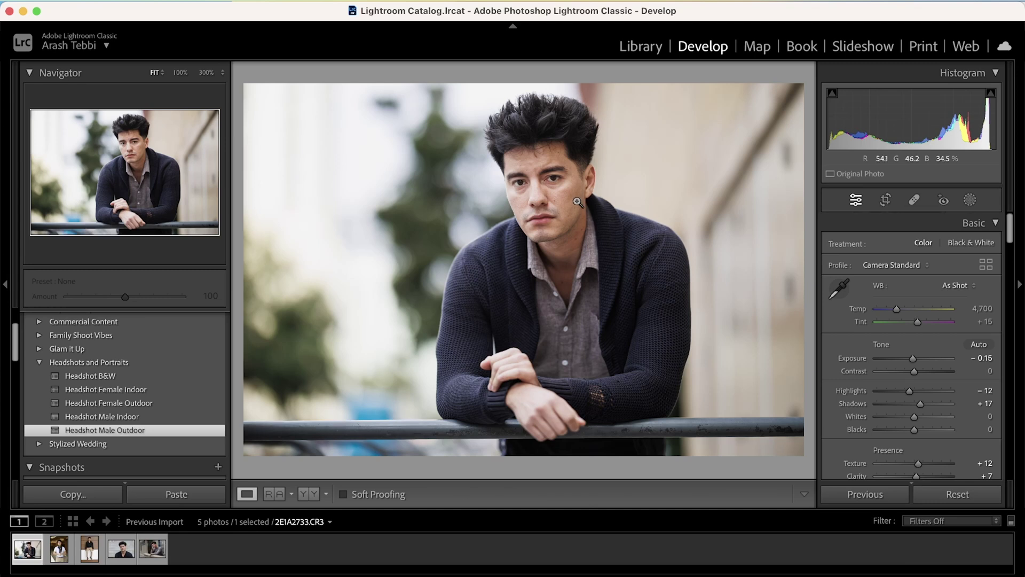
click(547, 167)
click(546, 167)
- Apply the Headshot Male Indoor preset to the second photo, the portrait with the scarf, and review its Basic settings
key(Right)
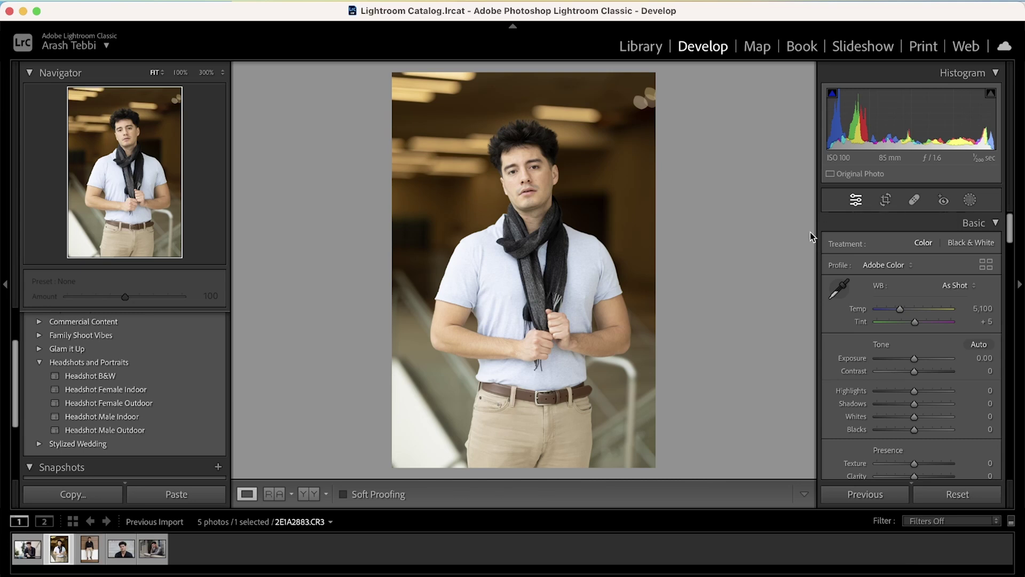
click(128, 419)
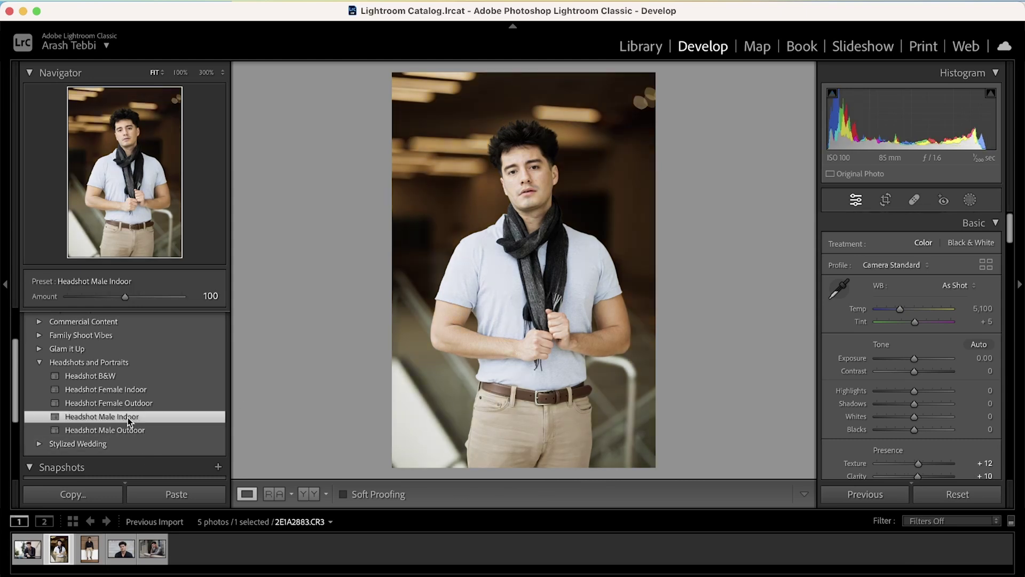
scroll(897, 377, down, 4)
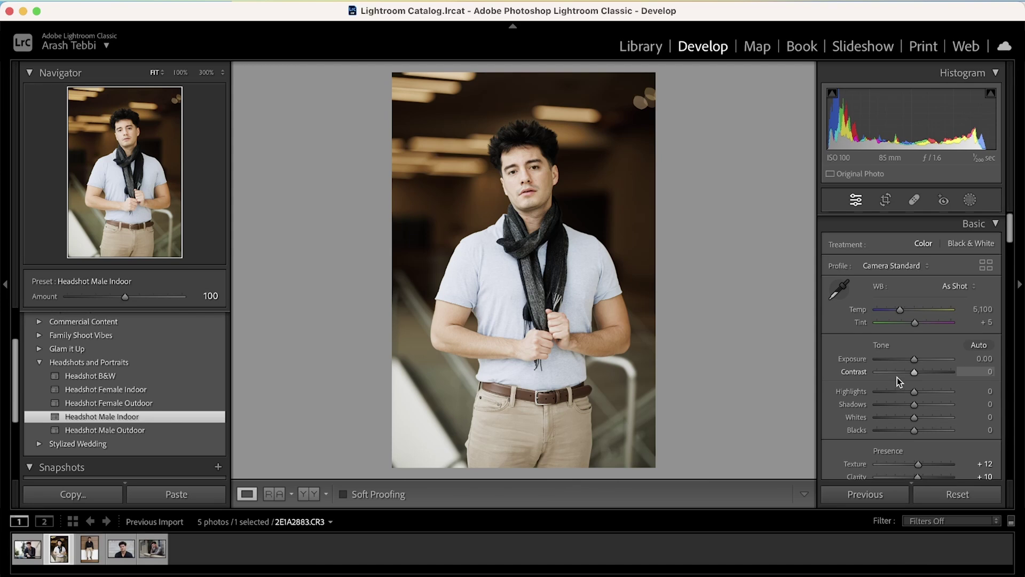
scroll(883, 265, up, 3)
scroll(883, 265, up, 1)
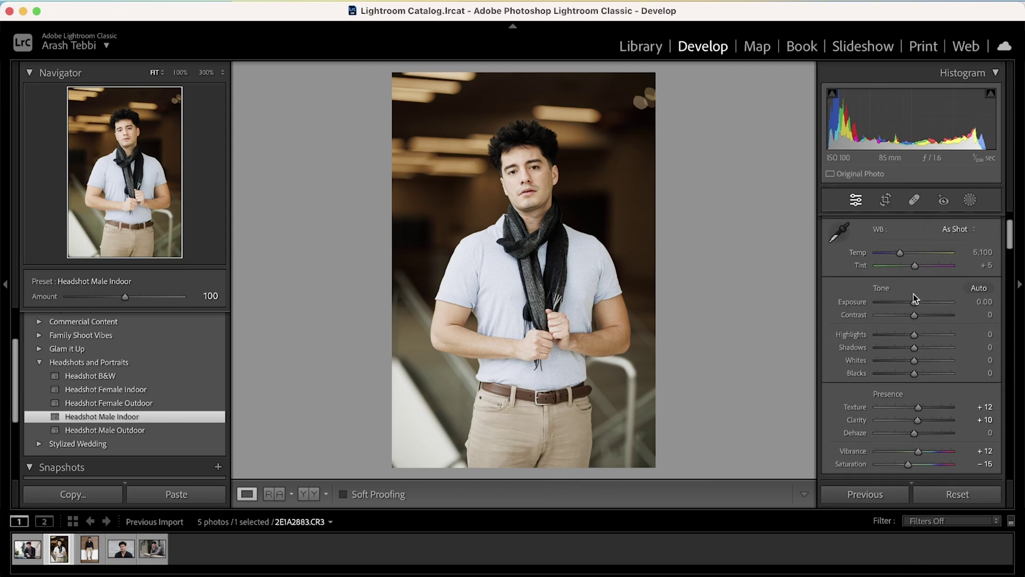
- Set the scarf portrait's Exposure to -0.15, Highlights to -3, Shadows to +22 and Temp to 4,789
drag(914, 302, 913, 304)
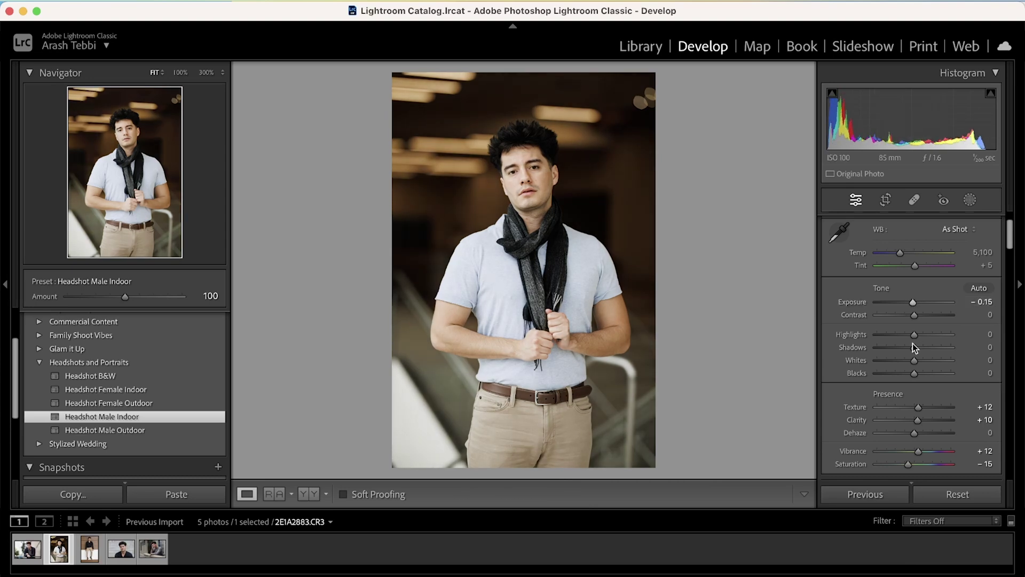
drag(908, 337, 925, 350)
scroll(926, 350, up, 1)
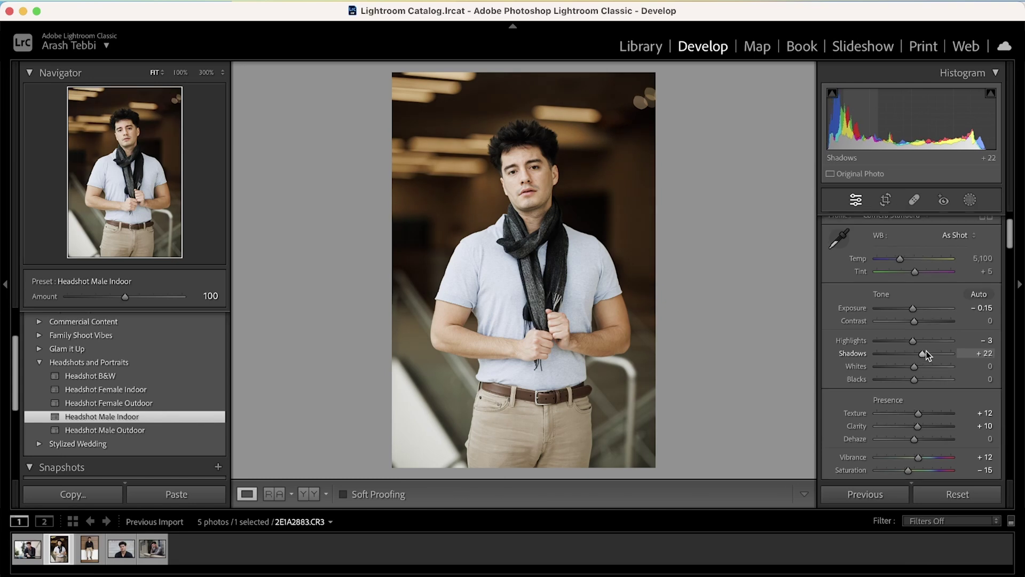
drag(902, 260, 899, 259)
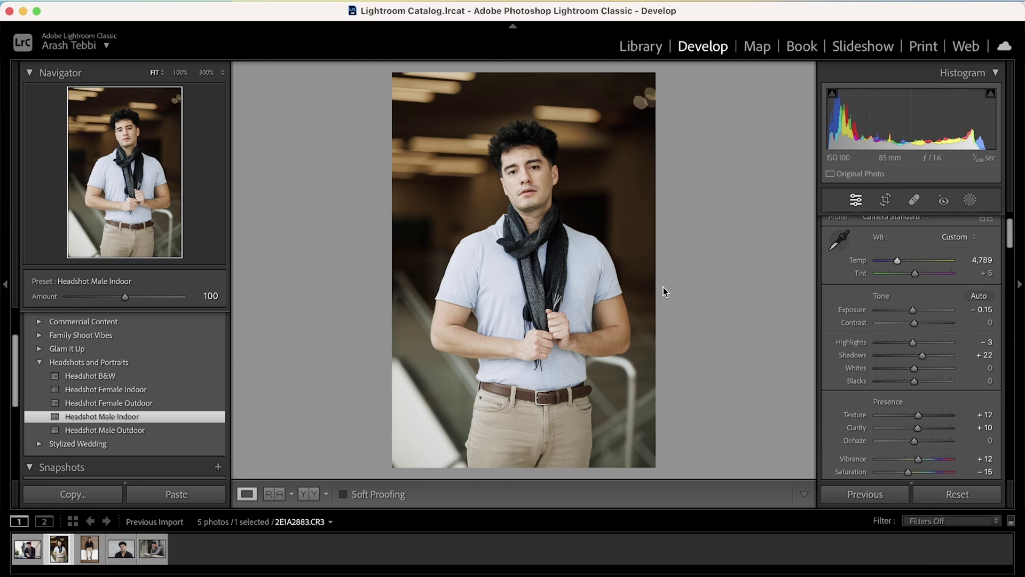
- Inspect the face in the scarf portrait at 100% zoom, and return to the first portrait
click(554, 178)
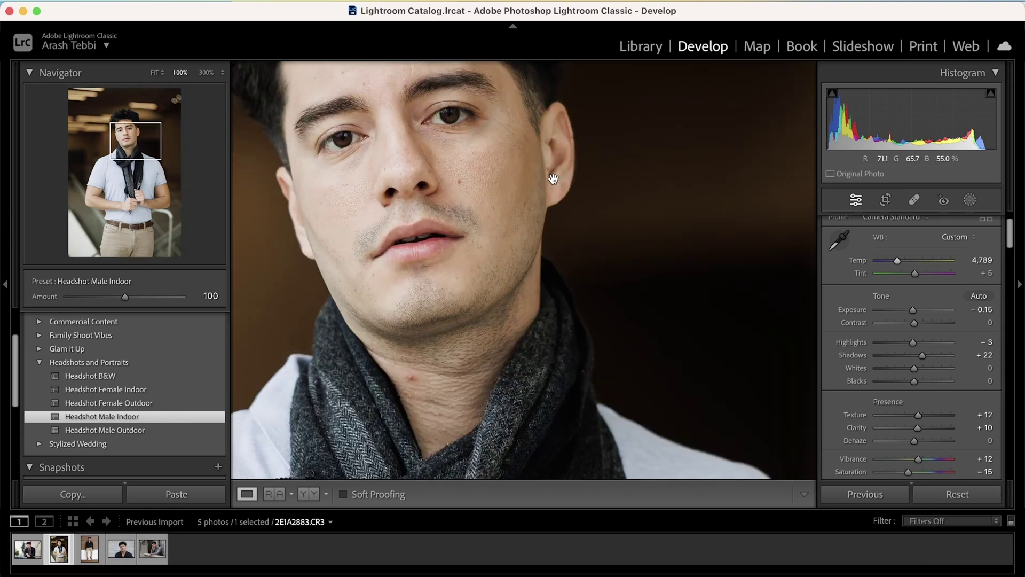
click(553, 178)
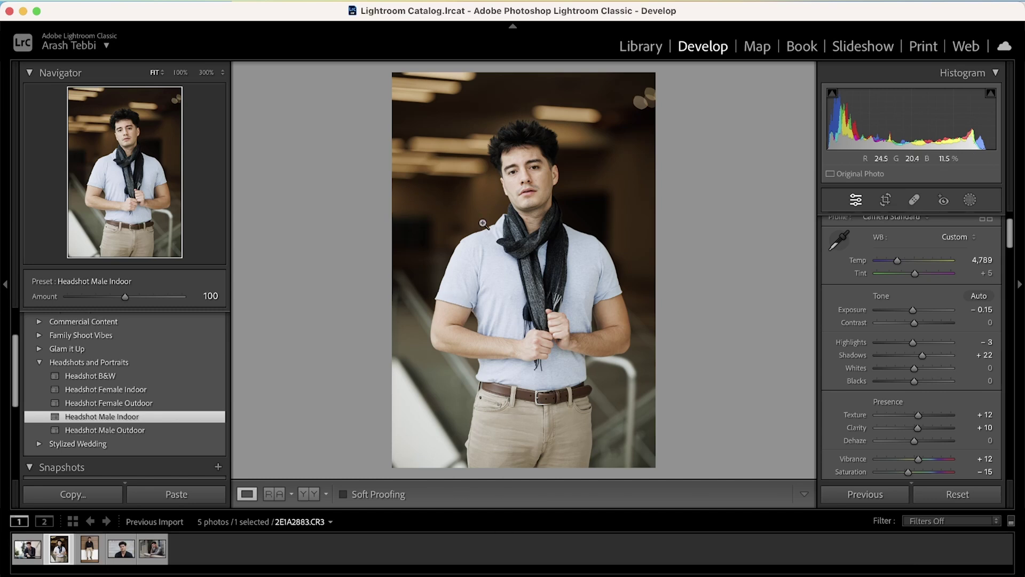
click(537, 149)
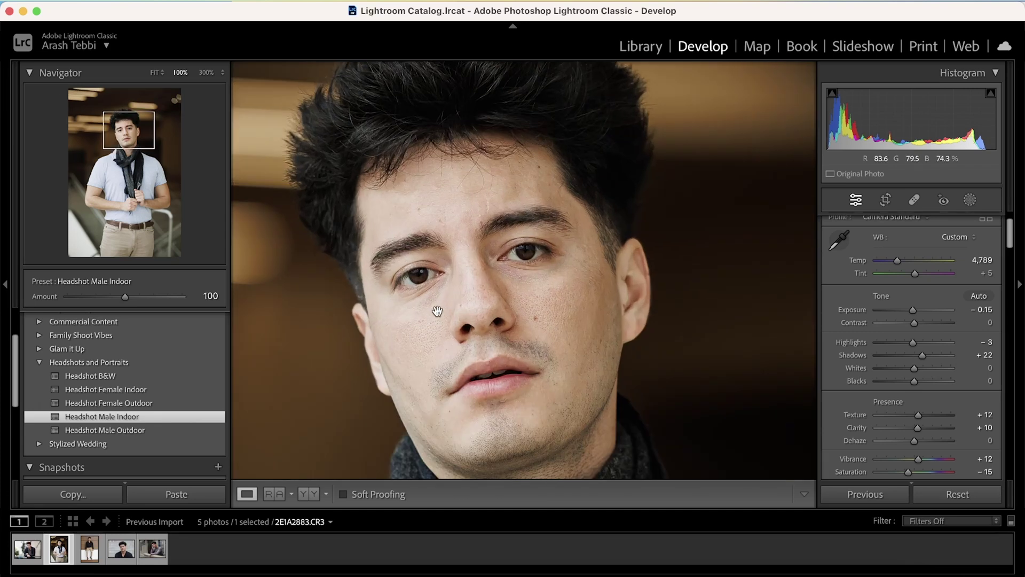
click(559, 269)
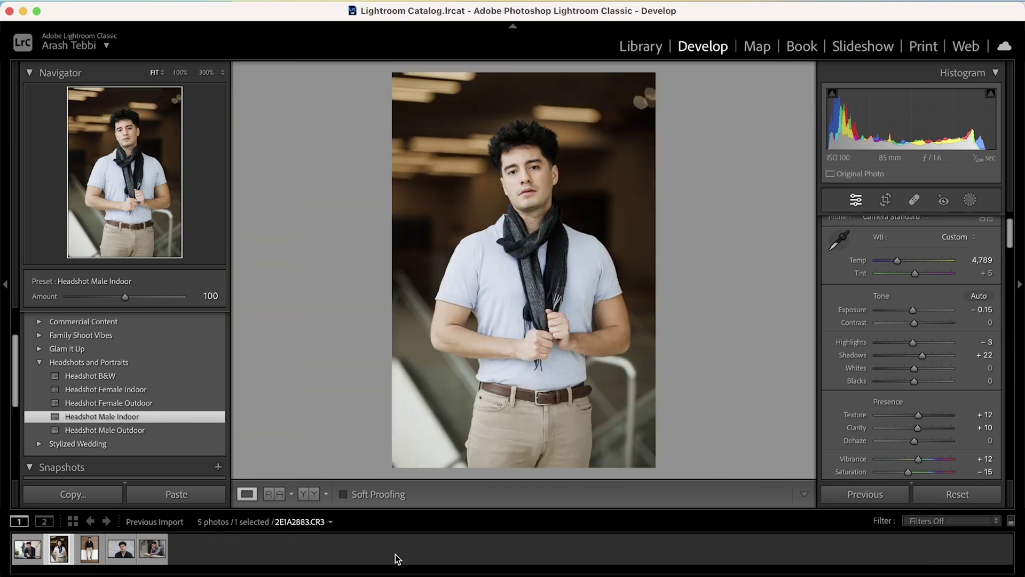
key(Left)
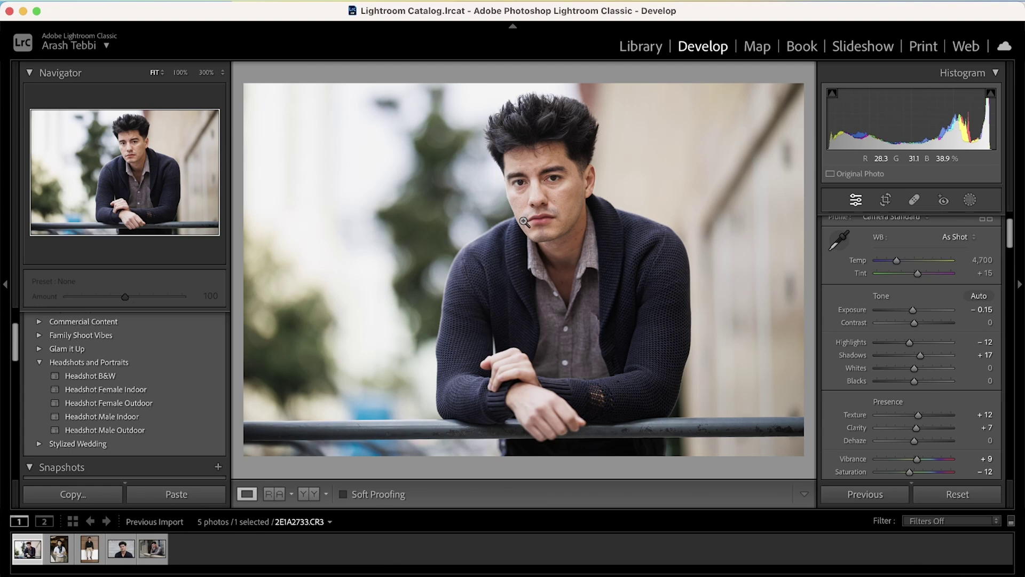
- Inspect the man's face in the first portrait at 100% zoom and return to the full view
click(557, 172)
click(557, 172)
click(563, 173)
click(567, 175)
click(544, 165)
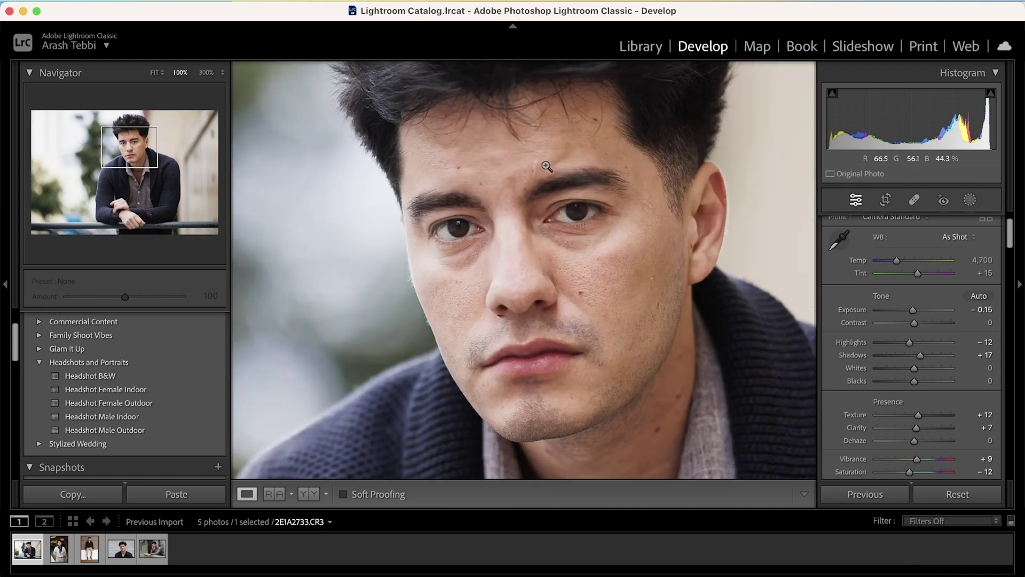
click(546, 165)
- Crop the second photo, the scarf portrait, tighter from its upper-right corner at the original aspect ratio
key(Right)
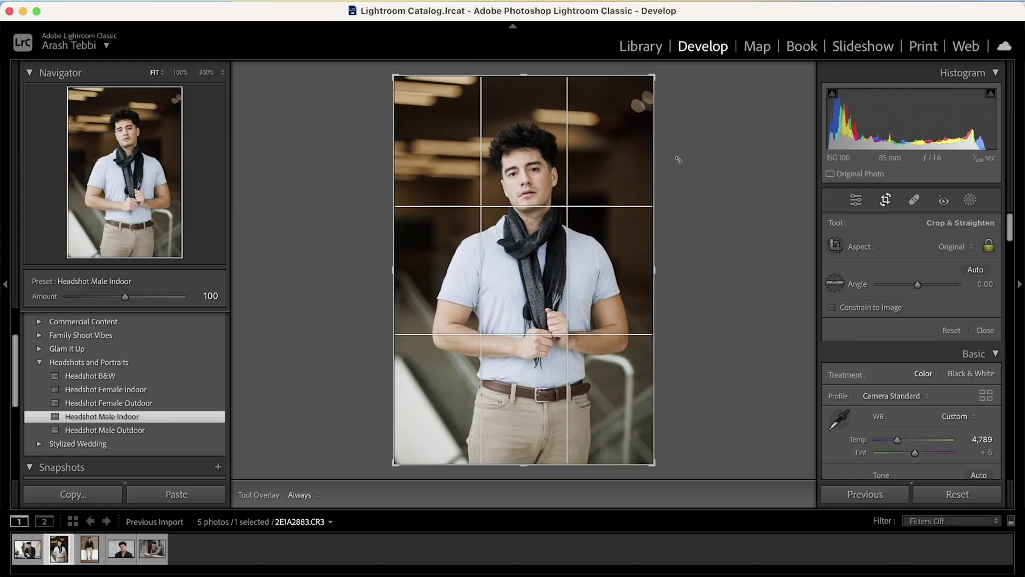
drag(652, 77, 595, 114)
key(Return)
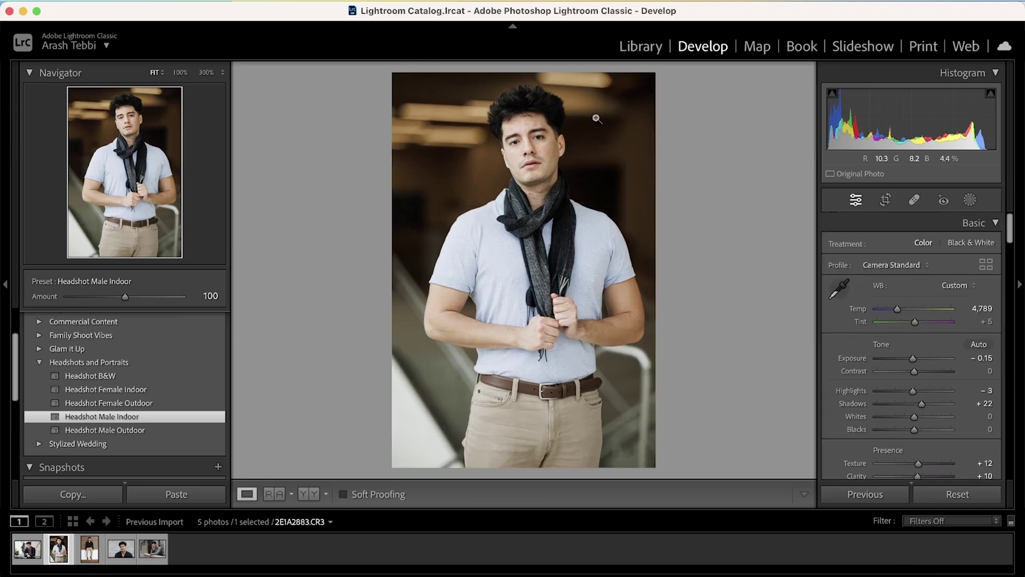
- Retouch the red blemish on the neck in the scarf portrait with a size 36 spot, switching it from Remove to Heal mode
click(549, 132)
click(545, 127)
click(543, 126)
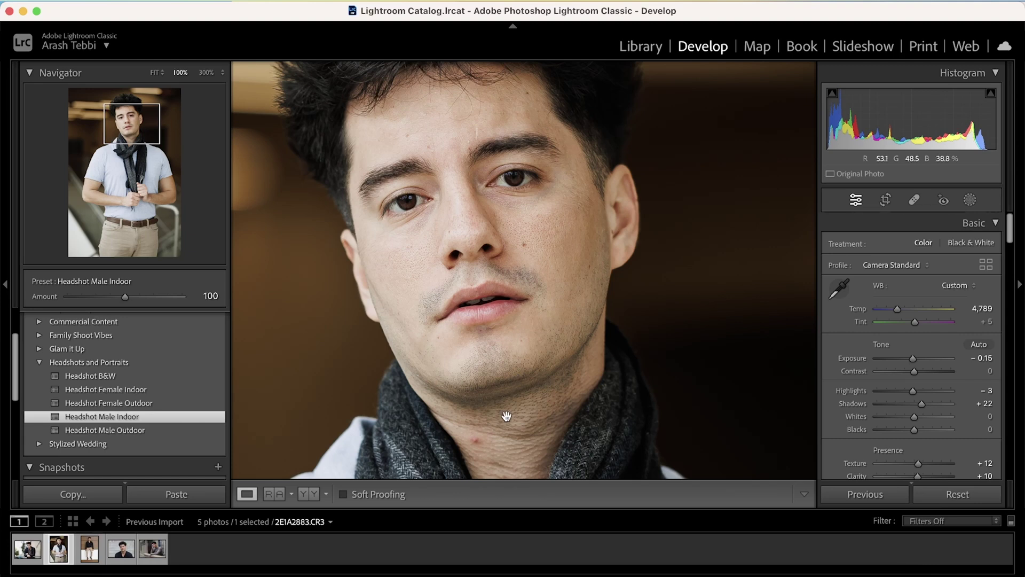
right_click(589, 264)
click(484, 314)
drag(484, 312, 505, 248)
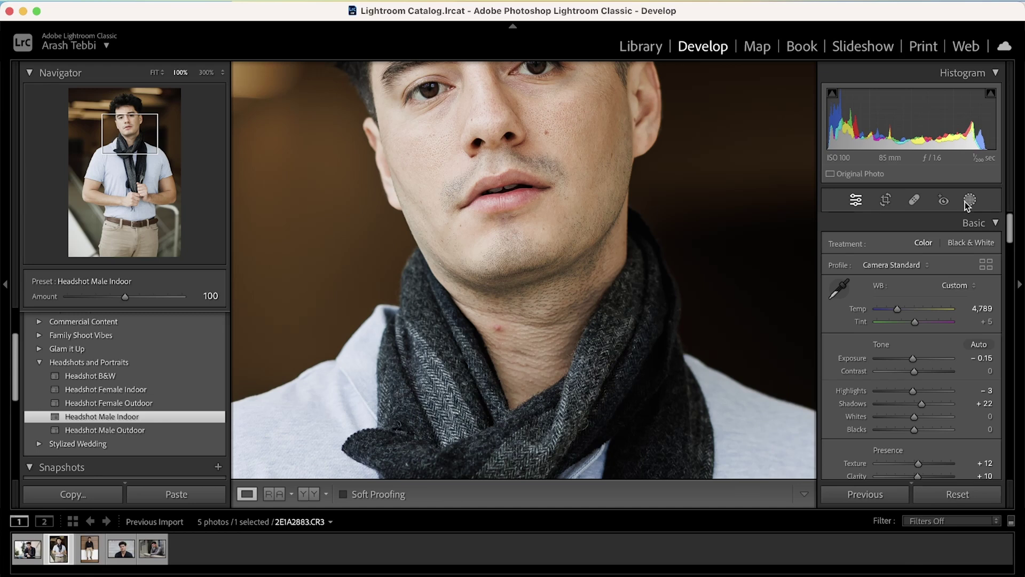
click(915, 200)
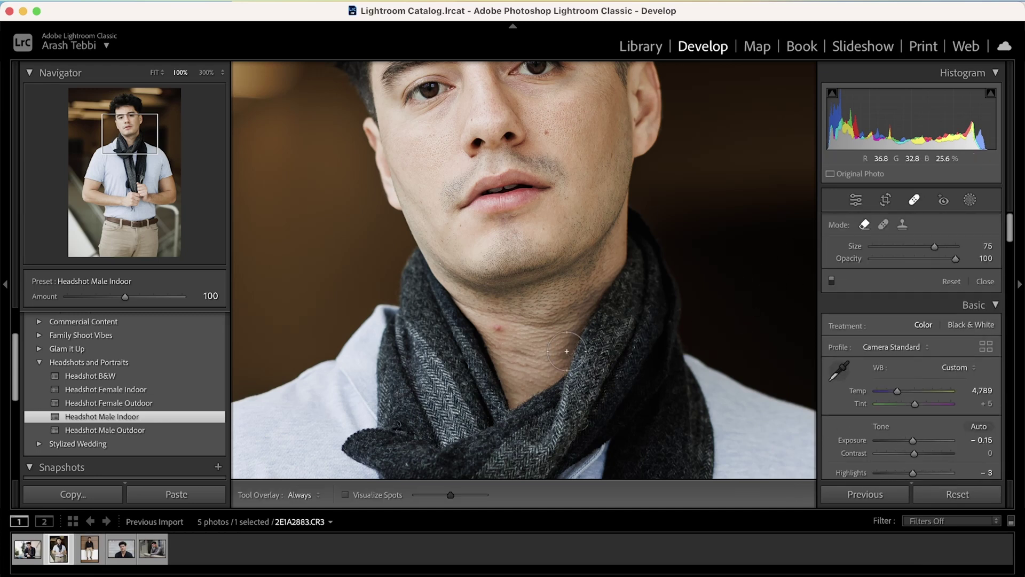
scroll(567, 351, down, 8)
click(499, 330)
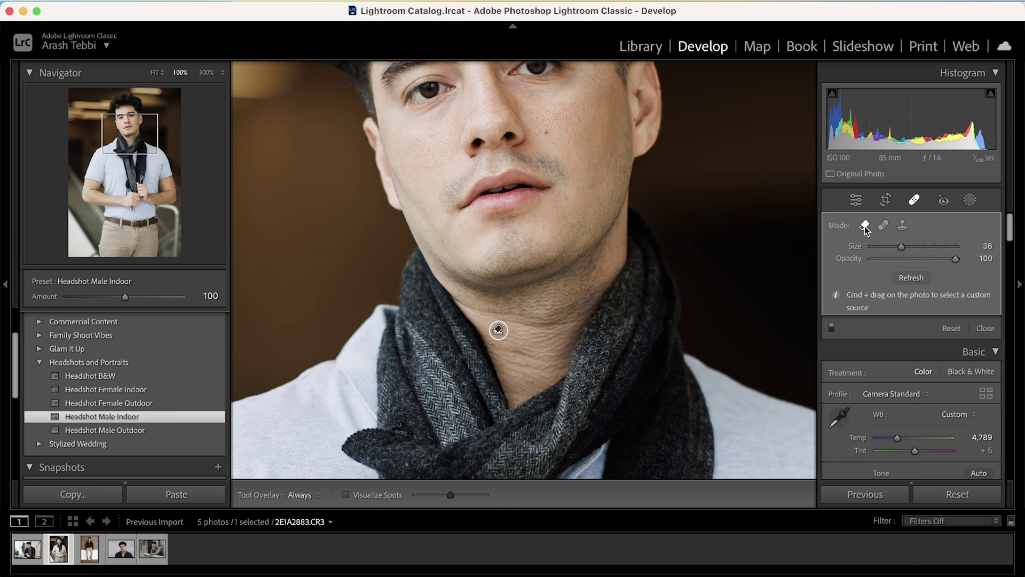
click(882, 227)
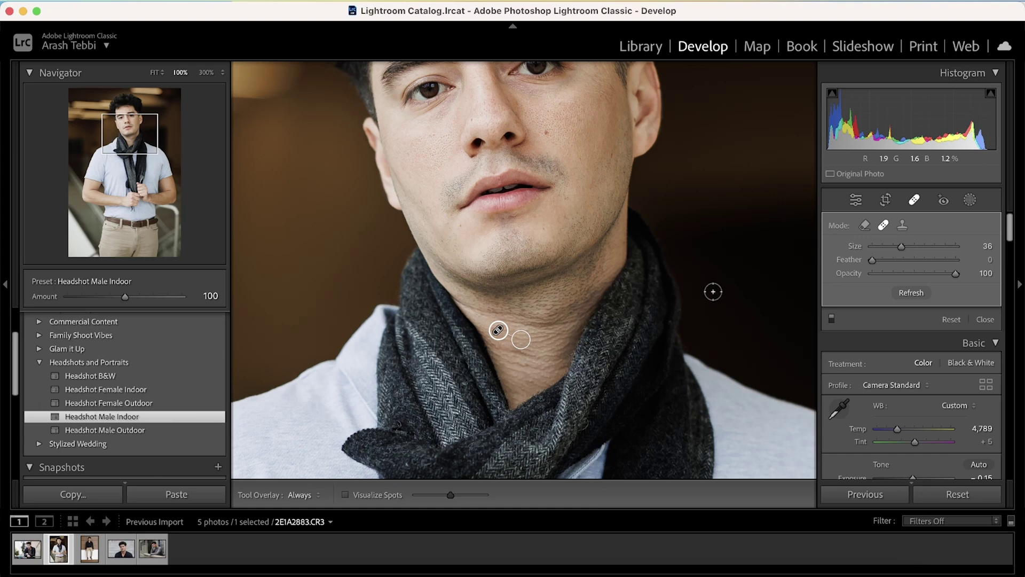
click(911, 205)
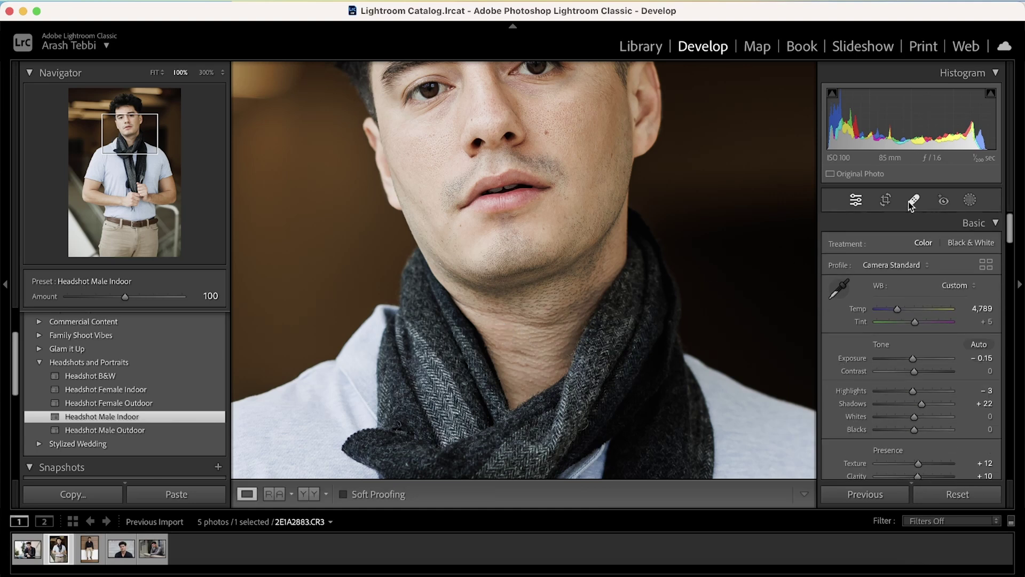
- Inspect the face and scarf area of the second portrait at 100% zoom and return to the full view
drag(563, 201, 550, 348)
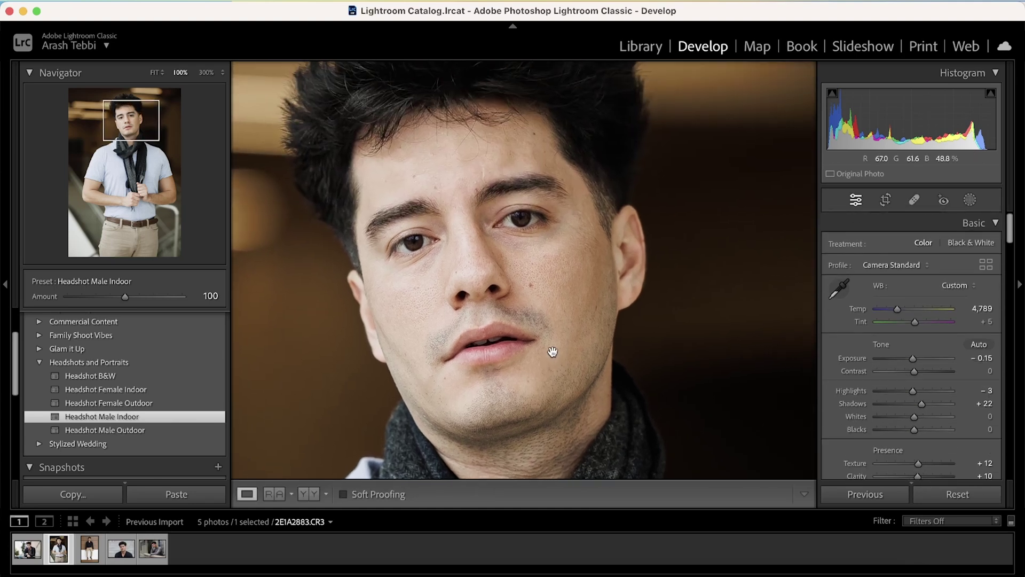
drag(487, 184, 490, 193)
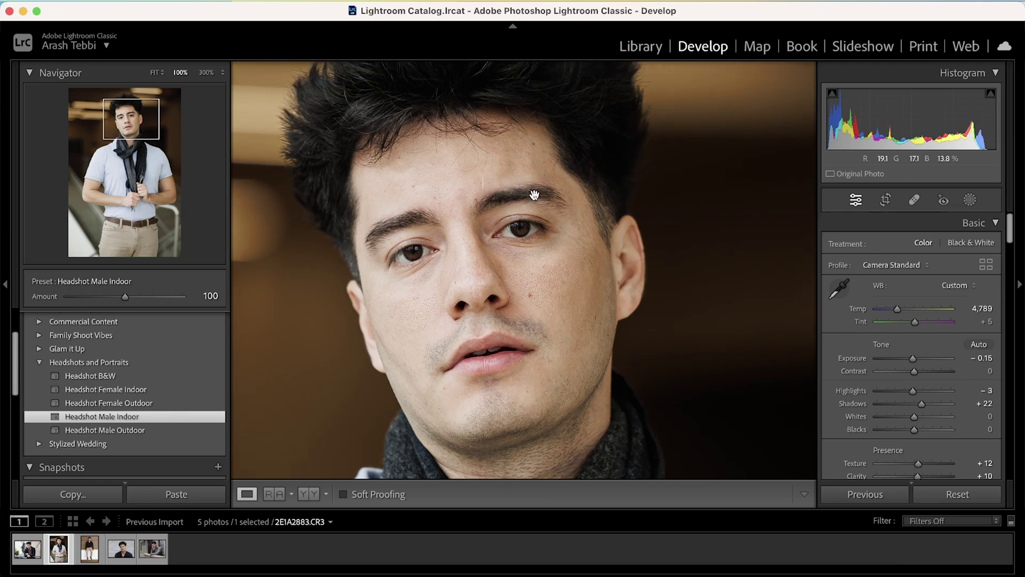
click(488, 181)
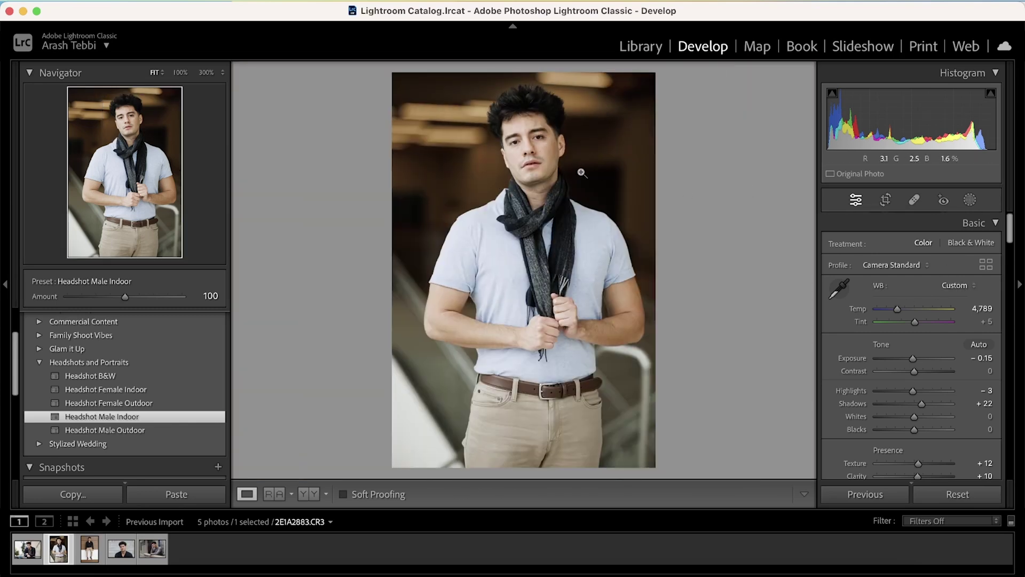
click(534, 173)
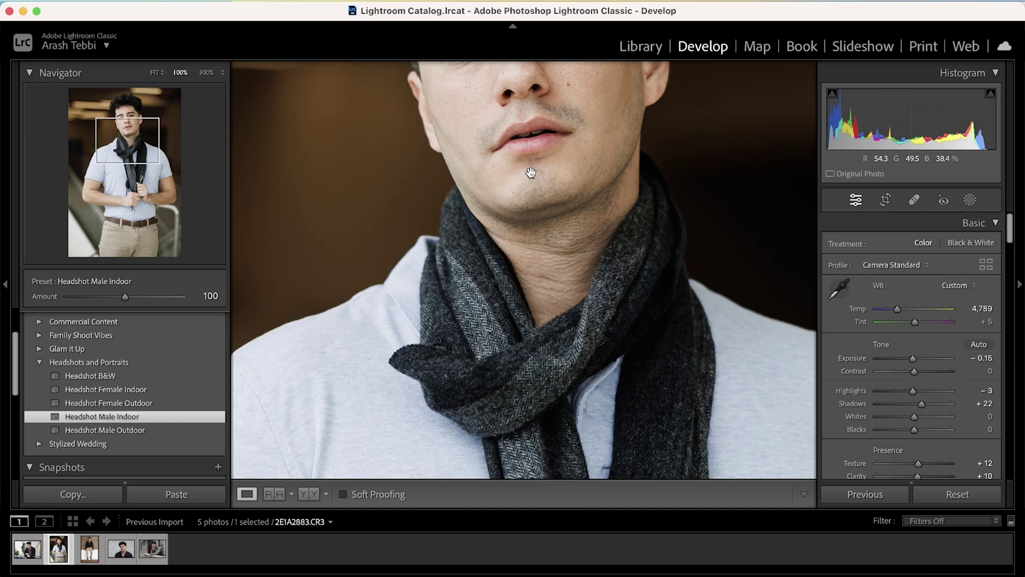
click(551, 293)
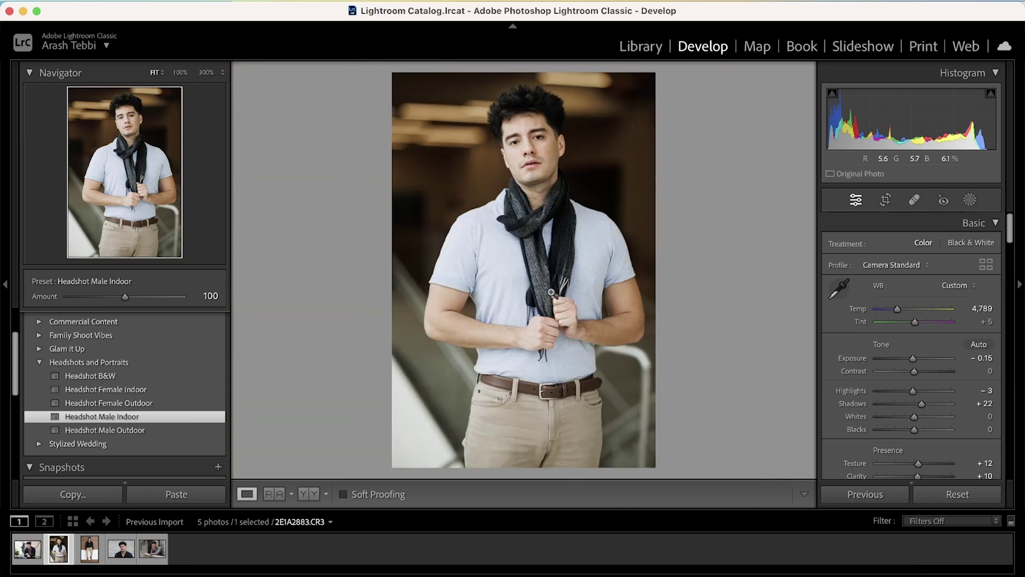
- Apply the Headshot Male Indoor preset to the third photo, the seated portrait, and compare it before and after
key(Right)
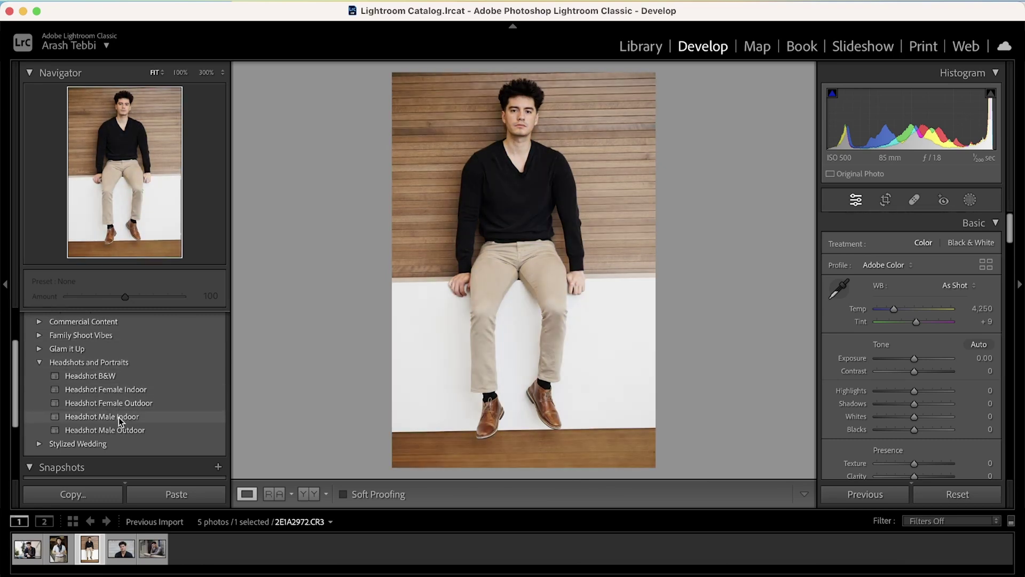
click(119, 416)
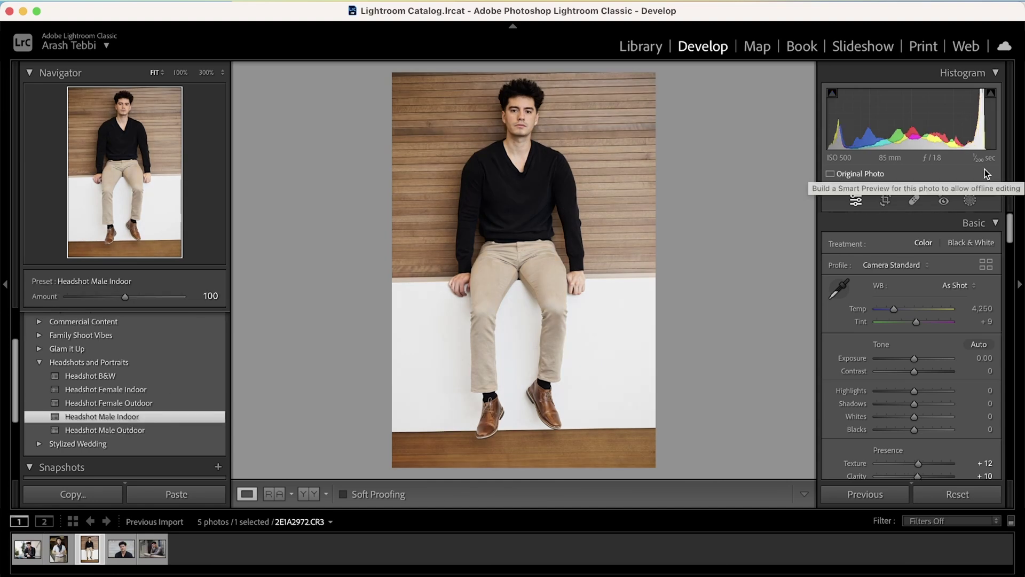
key(backslash)
key(backslash)
key(backslash)
key(backslash)
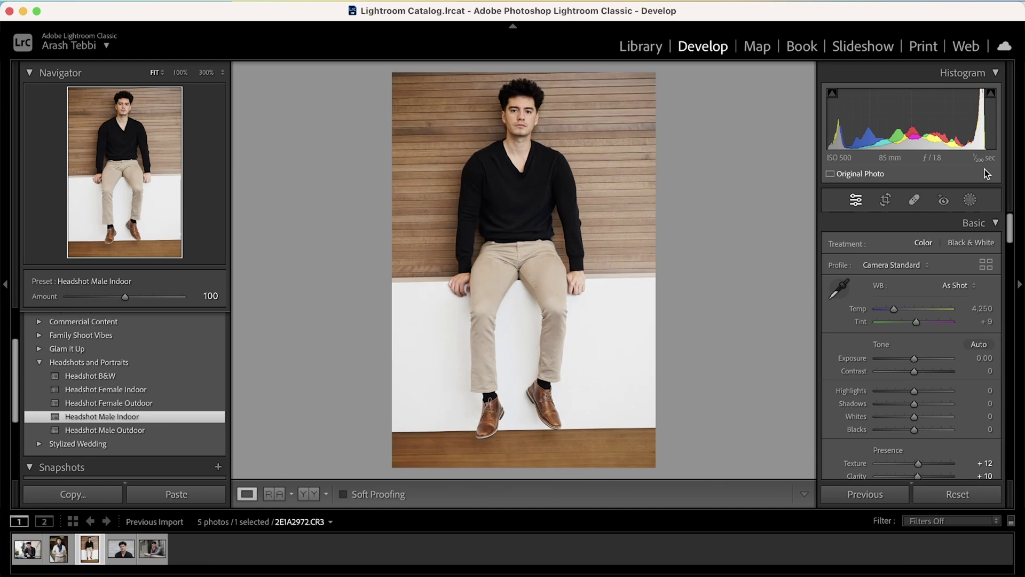
- Crop the seated portrait slightly tighter at its lower-right corner
click(886, 199)
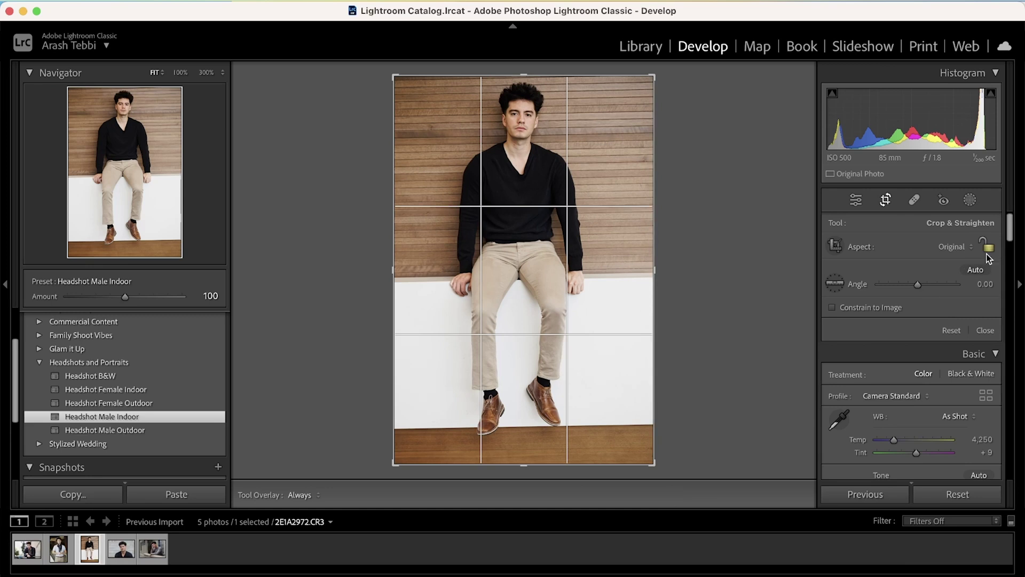
drag(653, 462, 666, 456)
key(Return)
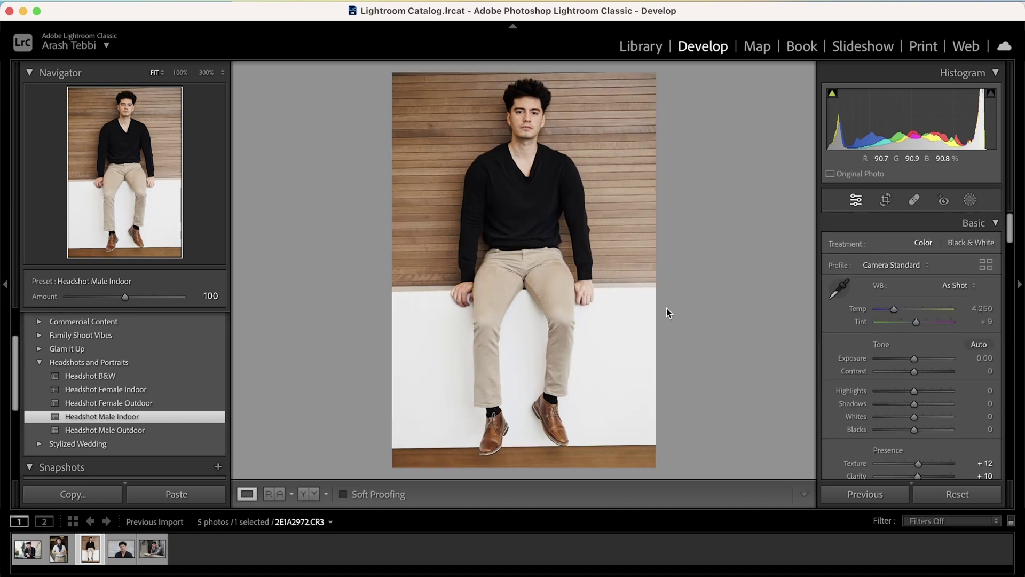
- Set the seated portrait's Temp to 4,104 and Shadows to +31, checking the face at 100% zoom
click(539, 95)
click(575, 237)
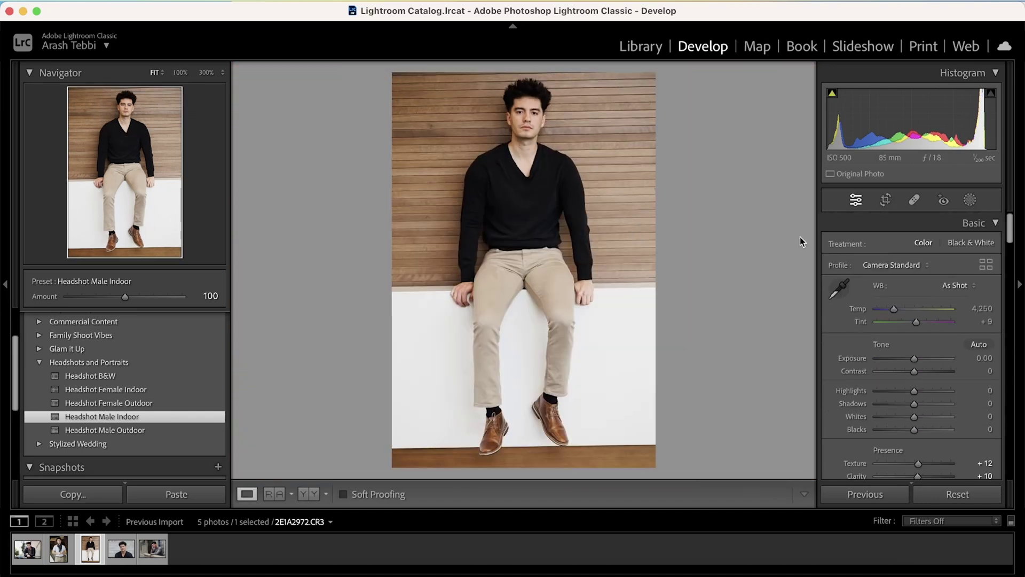
drag(895, 311, 892, 312)
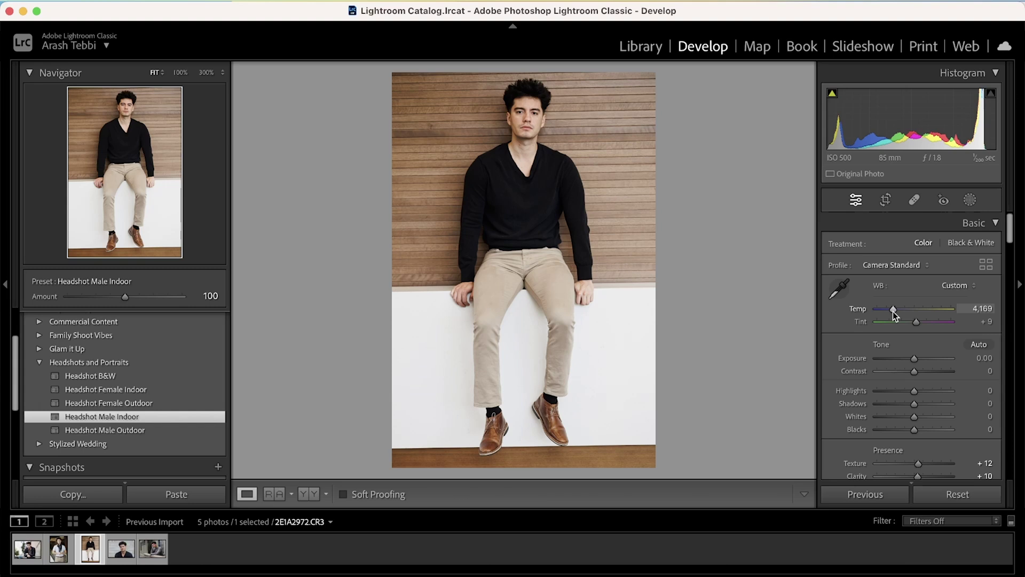
drag(914, 404, 921, 404)
click(537, 96)
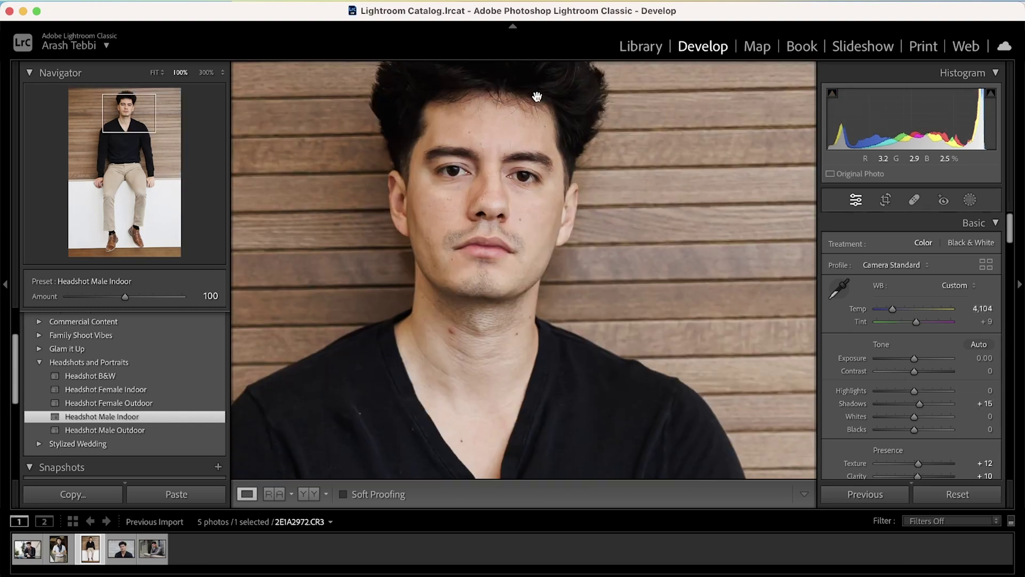
click(586, 275)
drag(920, 404, 925, 405)
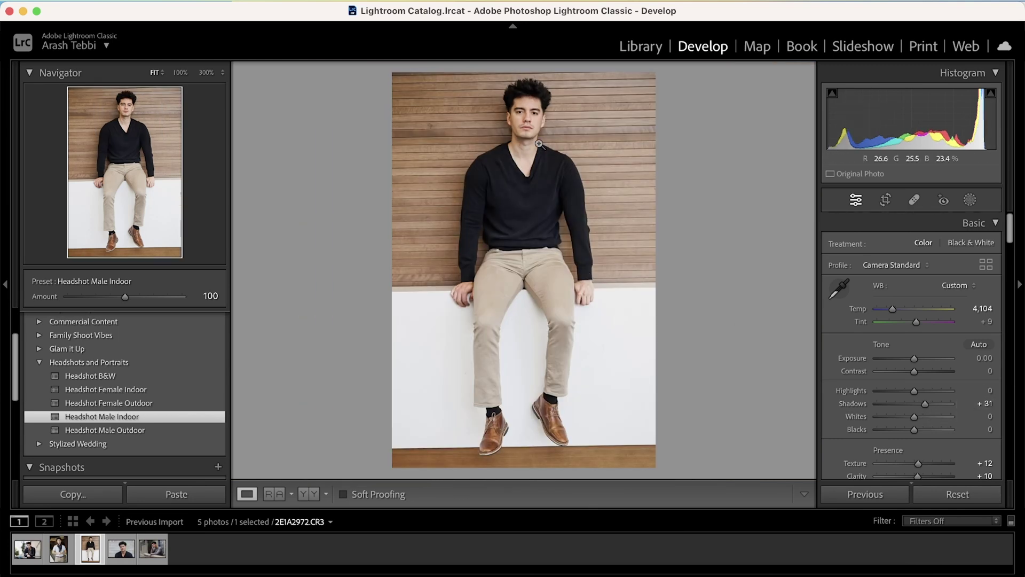
- Heal the blemish on the seated man's neck with a size 36 spot, sampling from the skin just above and beside it
click(517, 107)
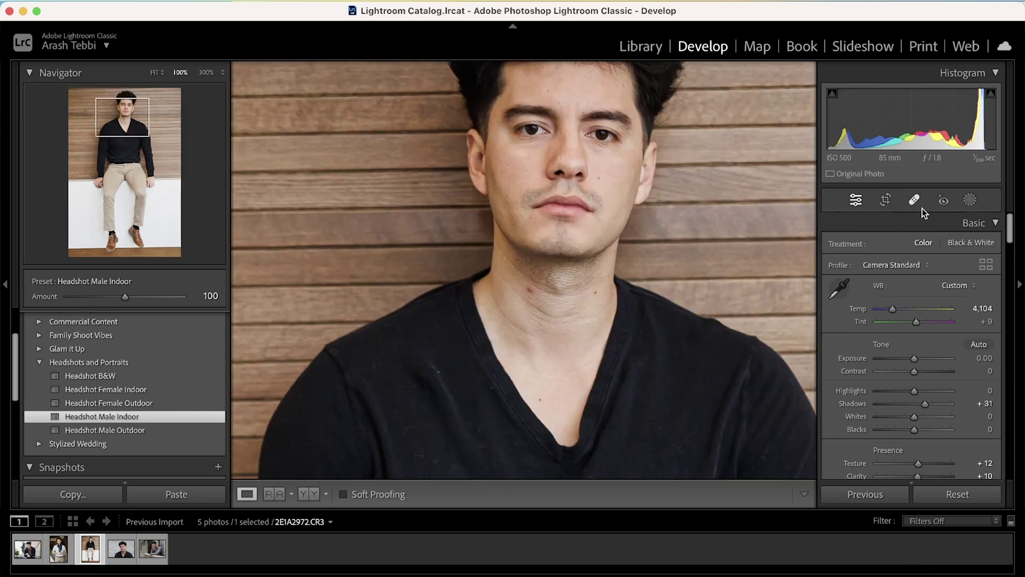
click(914, 201)
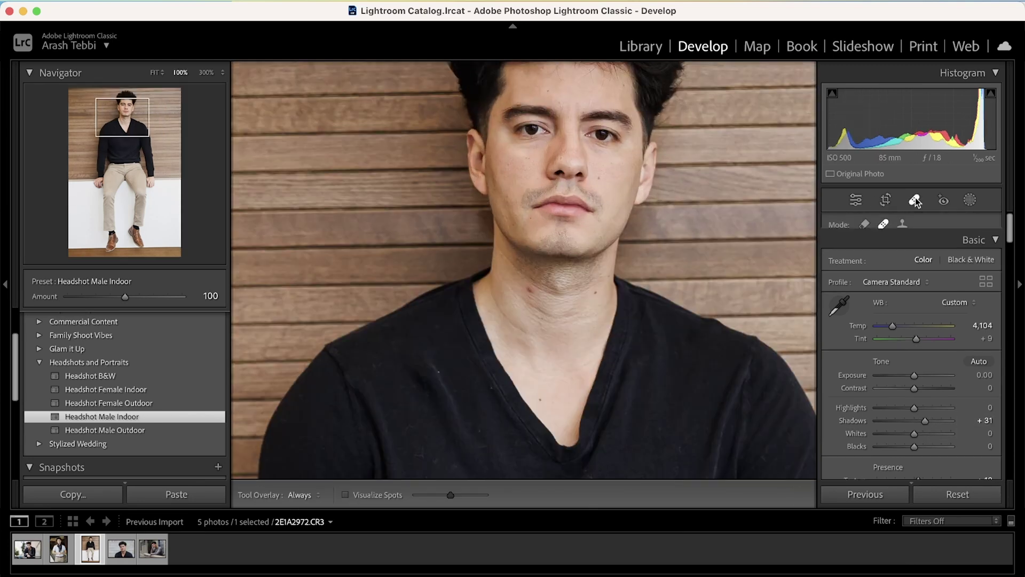
click(529, 291)
drag(533, 269, 519, 280)
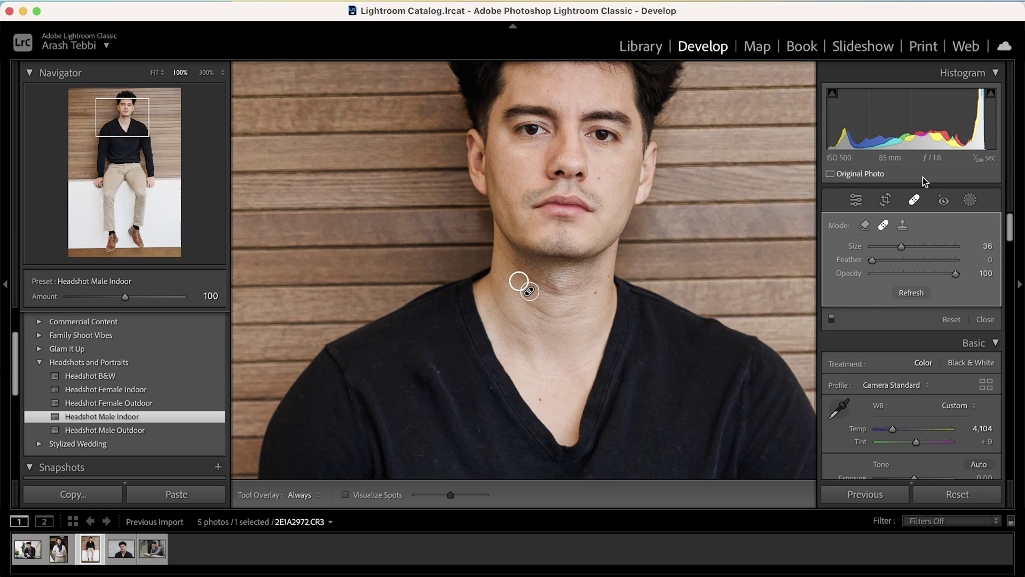
click(914, 200)
click(565, 103)
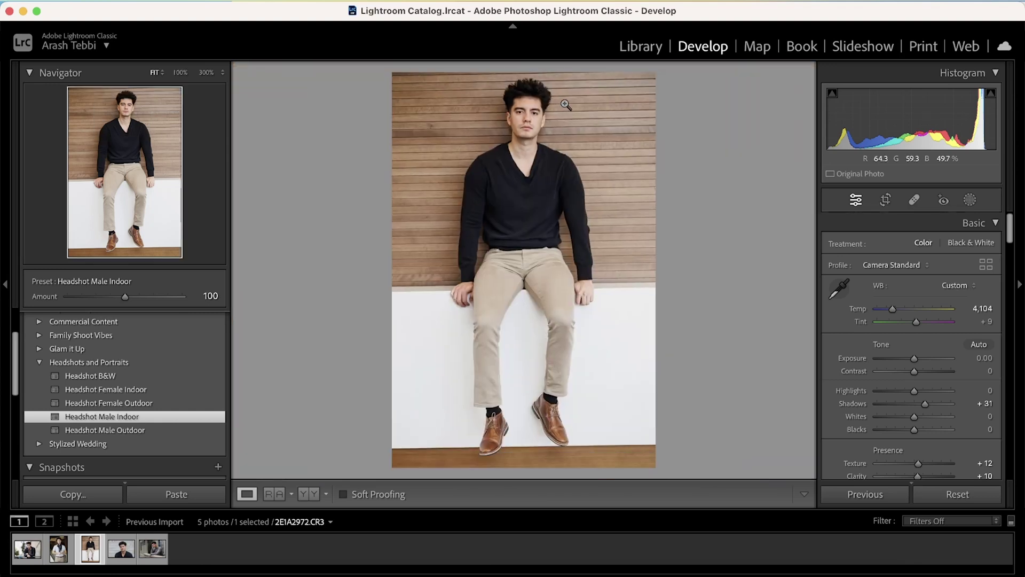
- Create a virtual copy of the fourth portrait and apply the Headshot B&W preset to the copy
key(Right)
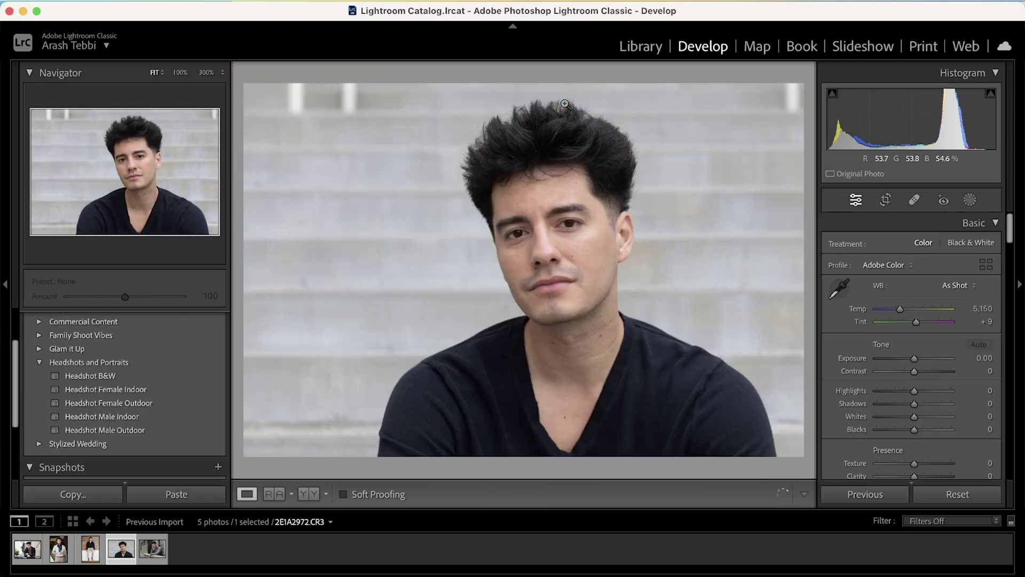
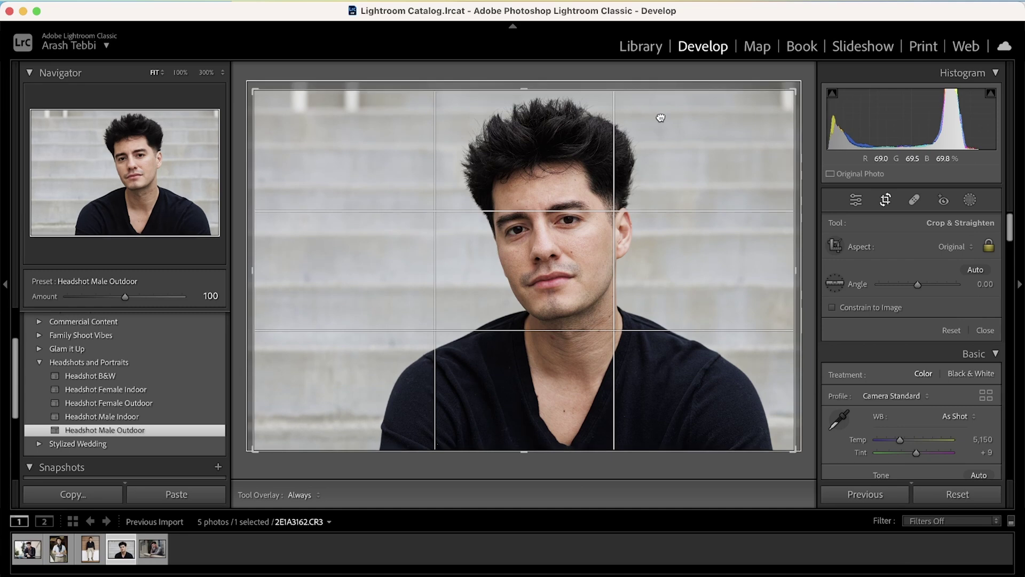
right_click(597, 152)
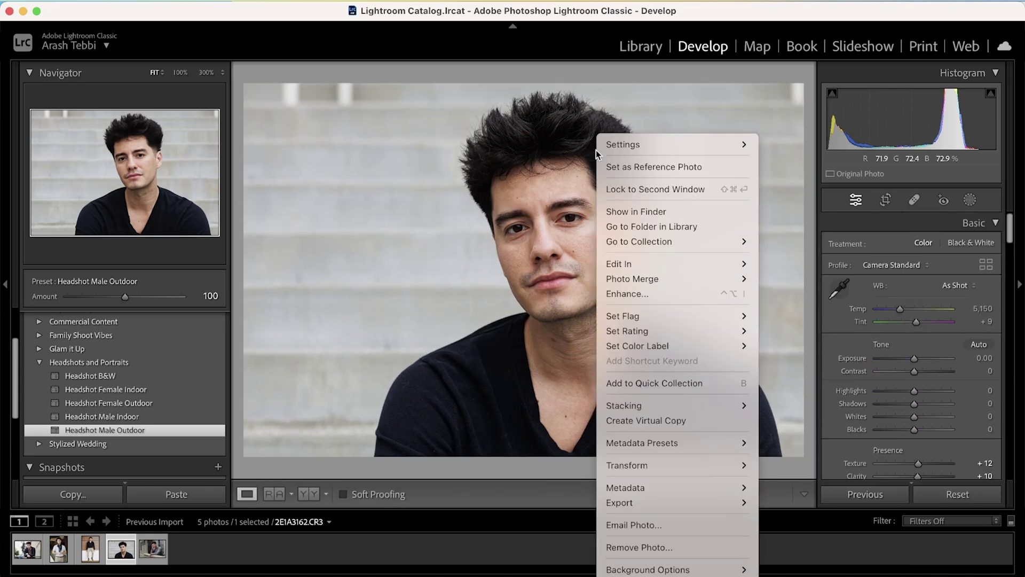
click(677, 420)
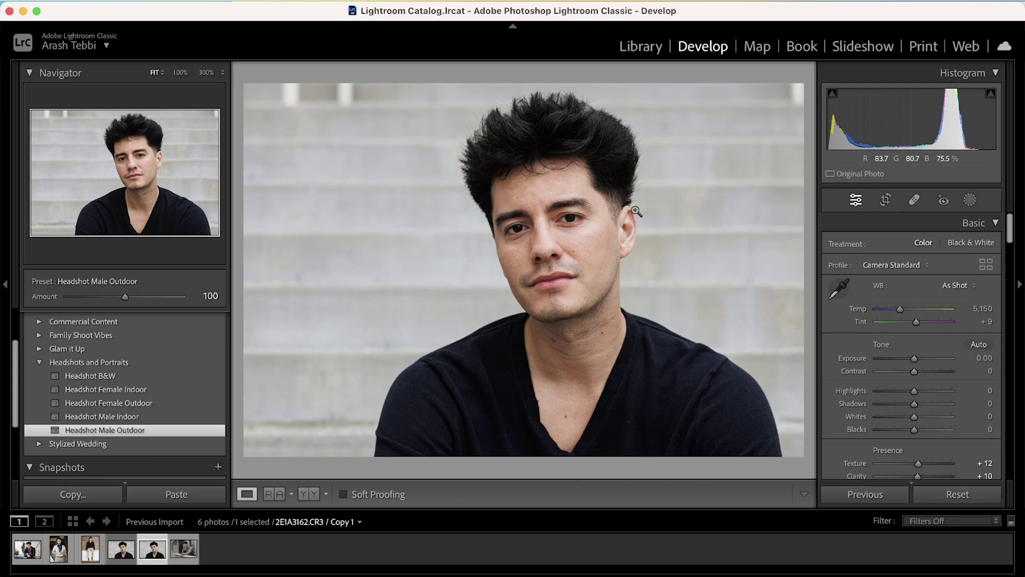
click(109, 376)
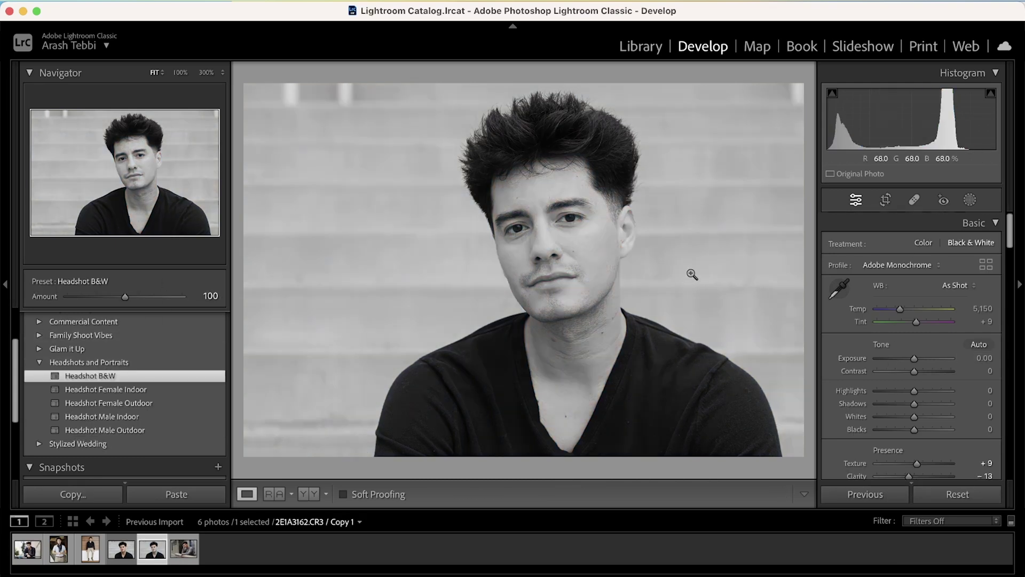
click(600, 209)
click(601, 209)
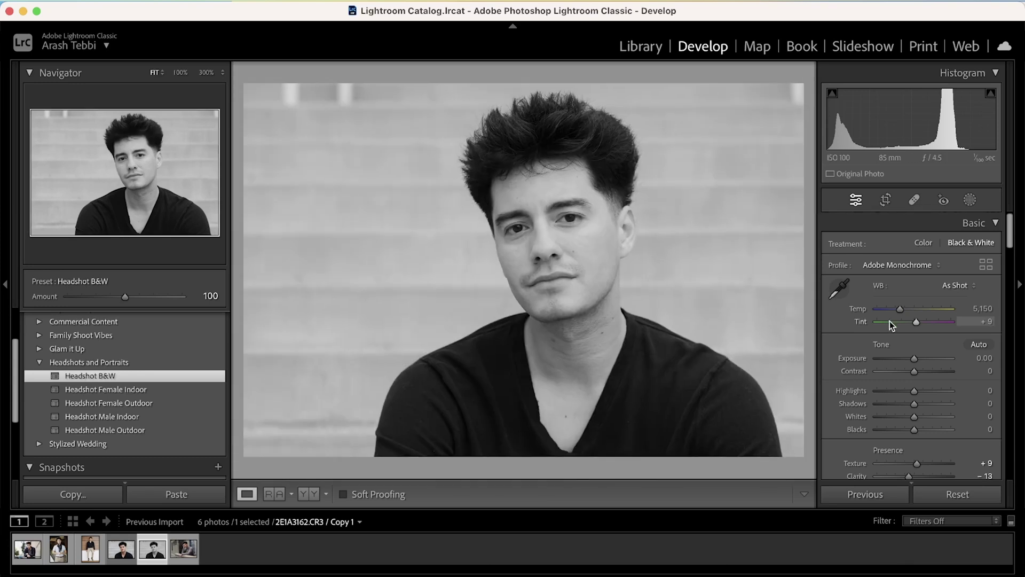
- Raise the Clarity of the black-and-white copy and review its tone curve
scroll(889, 321, down, 1)
scroll(889, 321, down, 3)
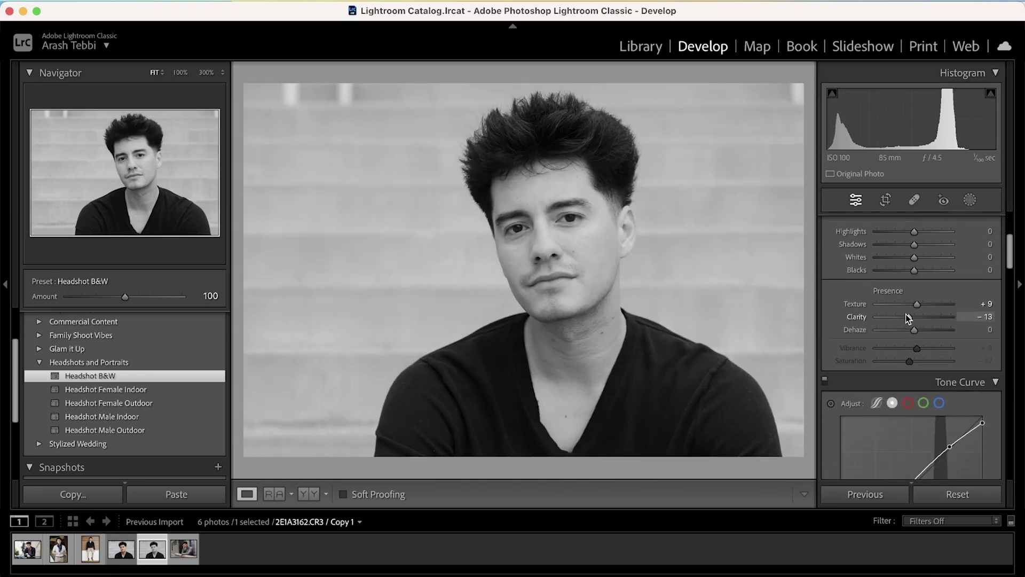
drag(912, 315, 919, 306)
scroll(919, 306, up, 1)
scroll(919, 306, down, 7)
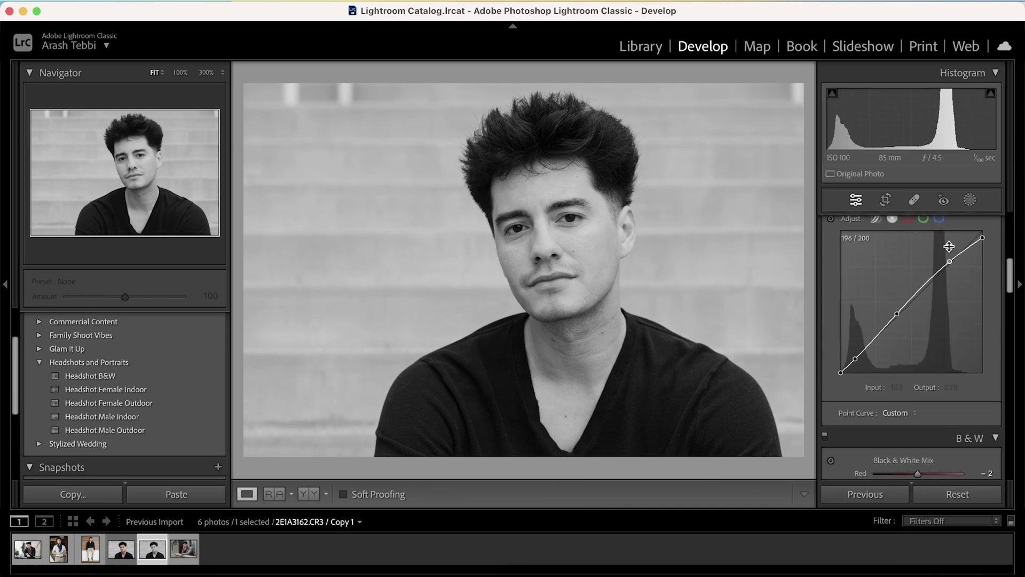
- Add contrast to the black-and-white copy's point curve: highlights point 193/202, shadow point 30/25, and a slightly raised midpoint
drag(949, 262, 947, 260)
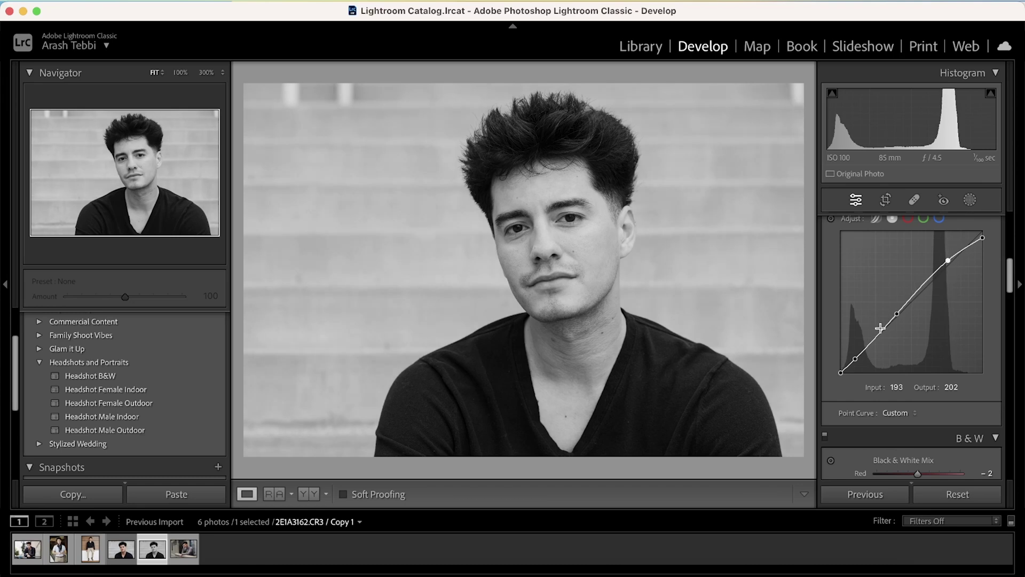
drag(855, 358, 857, 359)
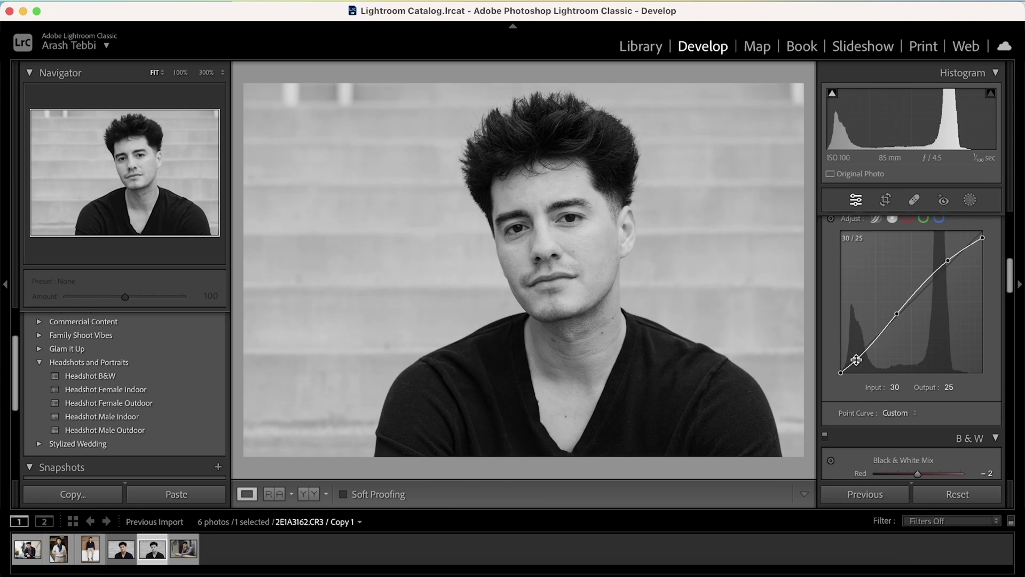
drag(897, 315, 894, 312)
- Compare the black-and-white copy with its unedited state and with the color version of the same portrait
key(backslash)
key(backslash)
key(backslash)
key(backslash)
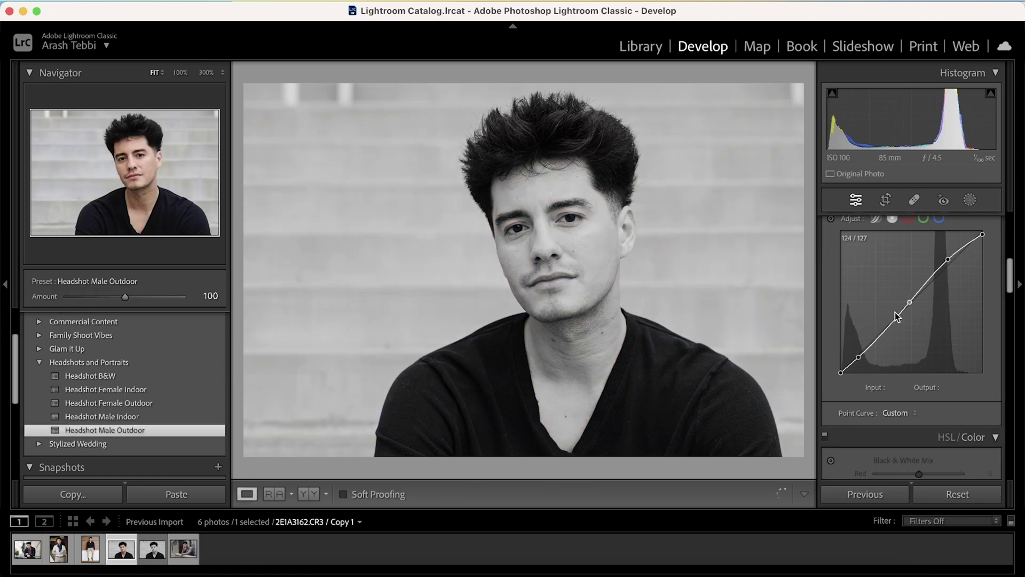
key(Left)
key(Right)
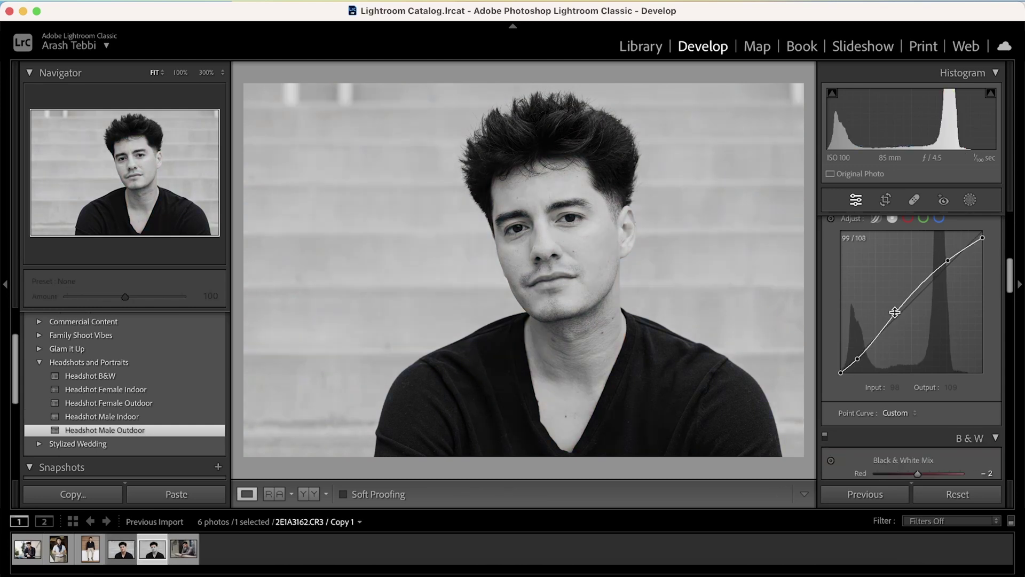
- Return to the color portrait, inspect the neck at 100% with the Healing tool active, and set Exposure to +0.10
key(Left)
click(578, 330)
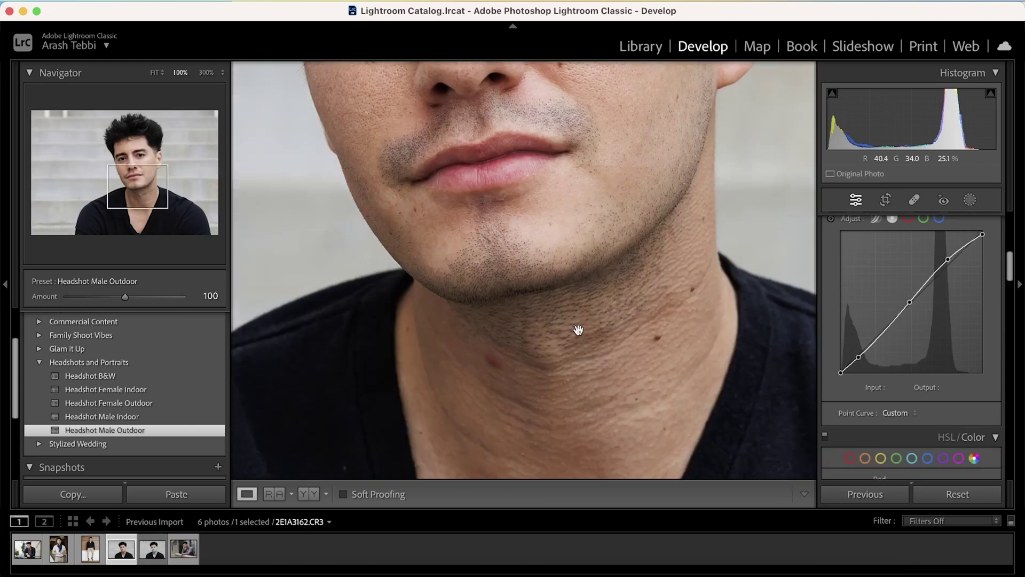
click(914, 200)
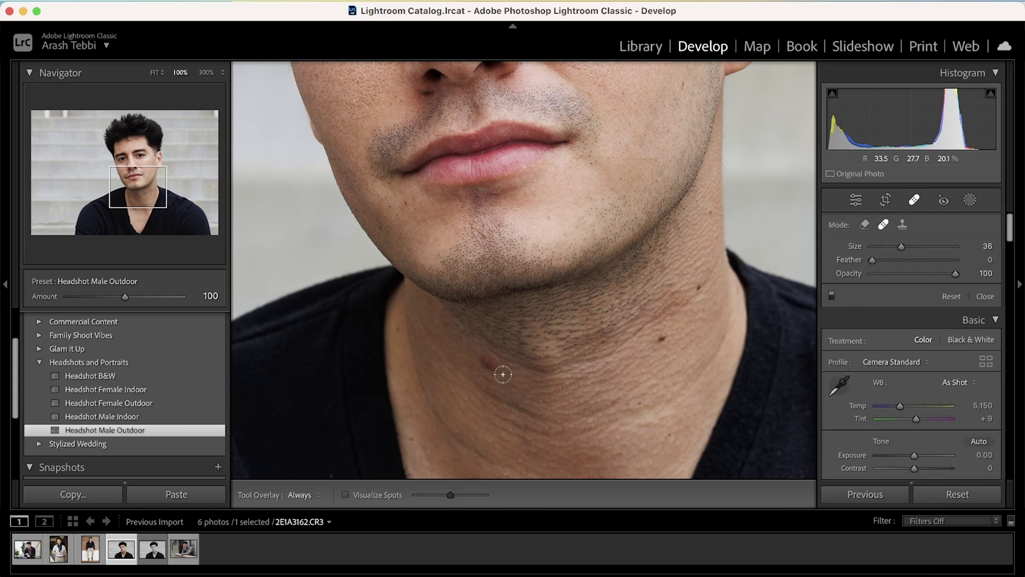
key(equal)
key(equal)
key(equal)
key(minus)
key(minus)
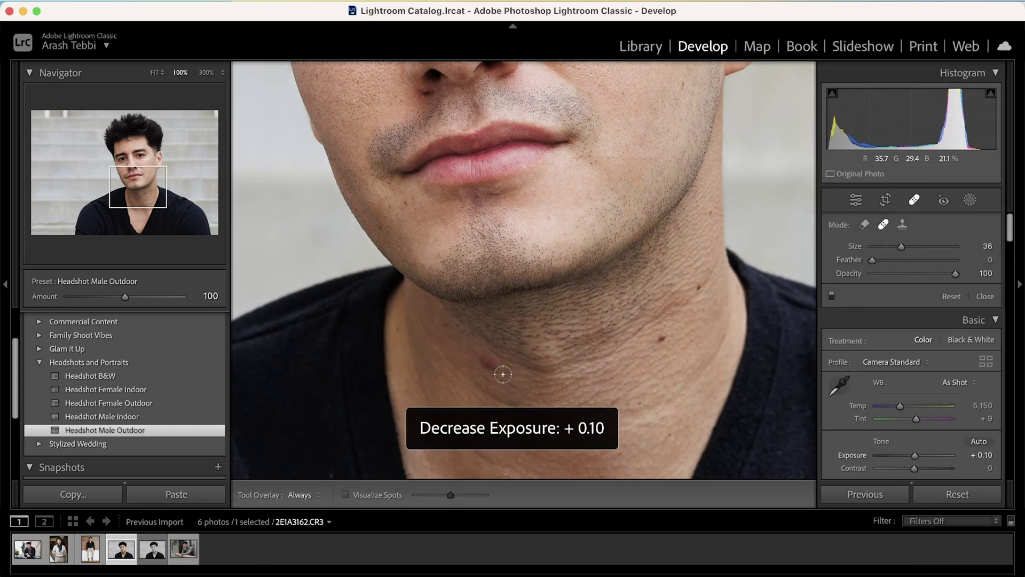
- Heal the red blemish on the color portrait's neck with a short size 75 stroke, leaving the Healing tool once done
key(bracketright)
key(bracketright)
key(bracketright)
key(bracketright)
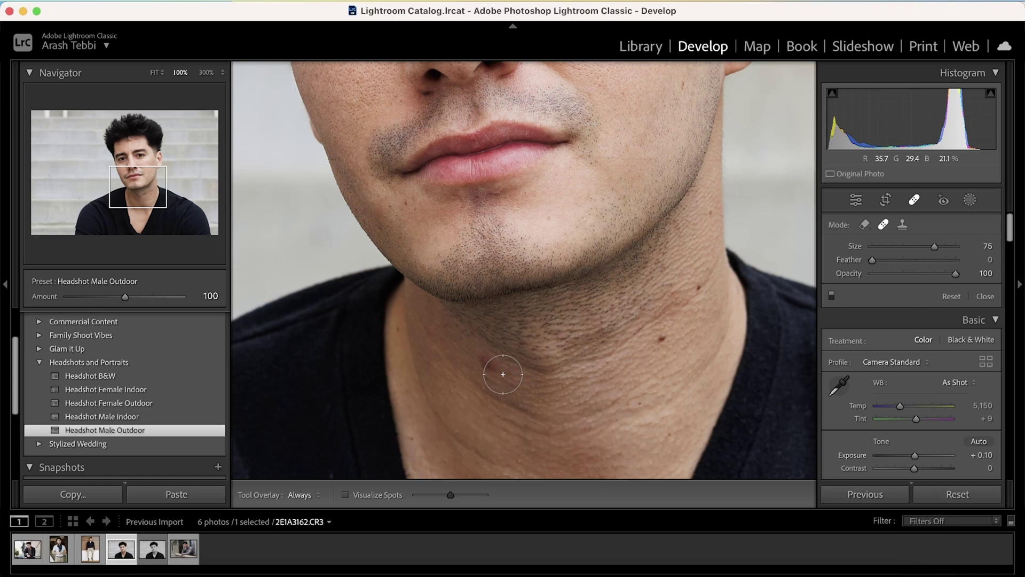
drag(476, 360, 500, 373)
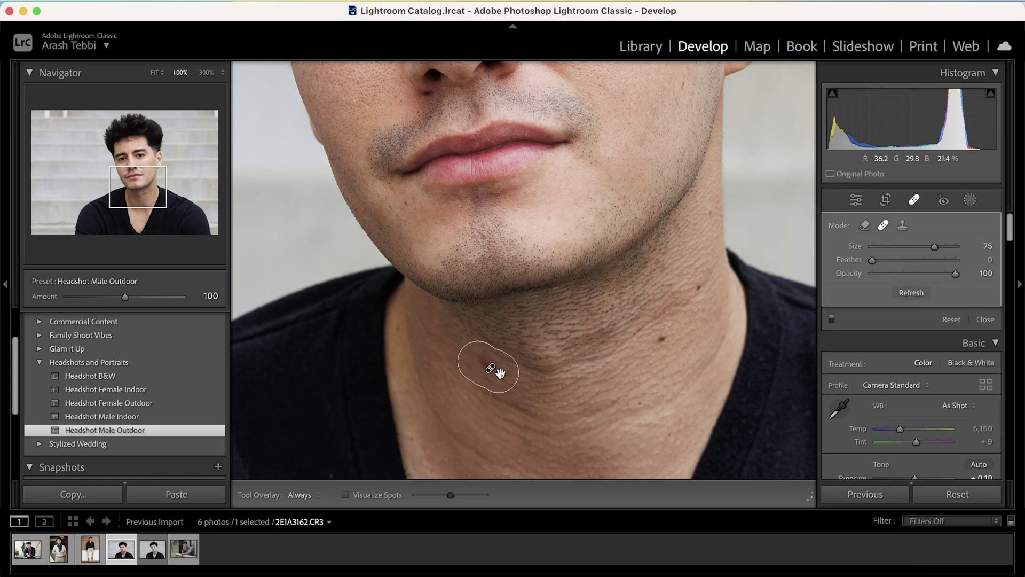
click(914, 202)
- Switch to the black-and-white copy and bring the blemish on the neck into view at 100%
key(Right)
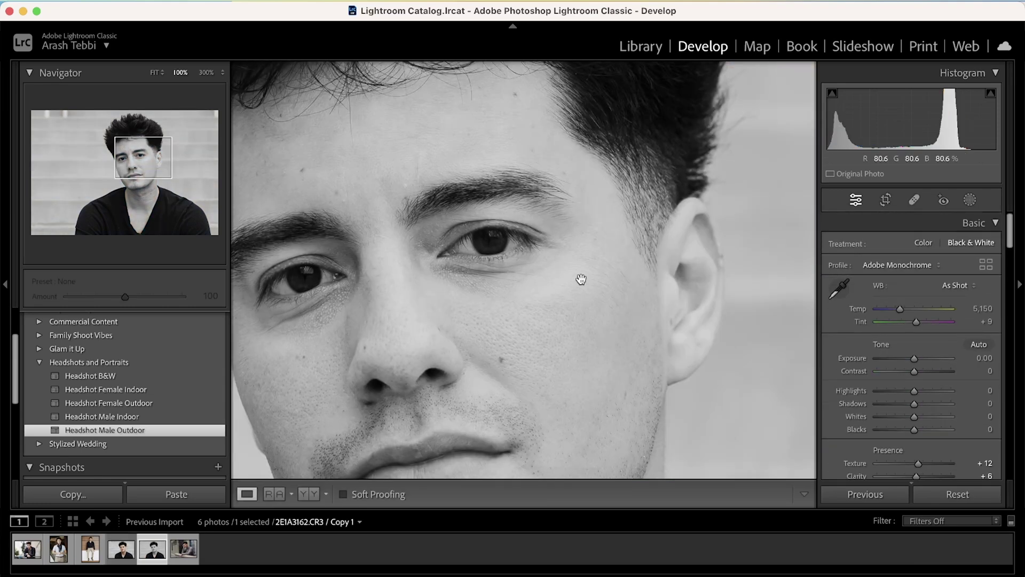
drag(586, 274, 683, 63)
scroll(683, 63, down, 5)
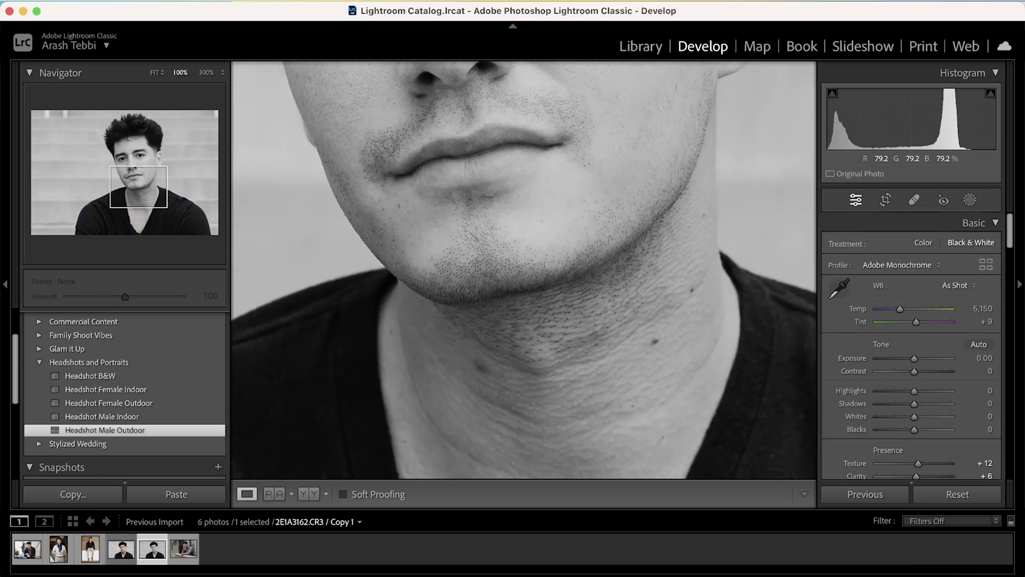
click(914, 200)
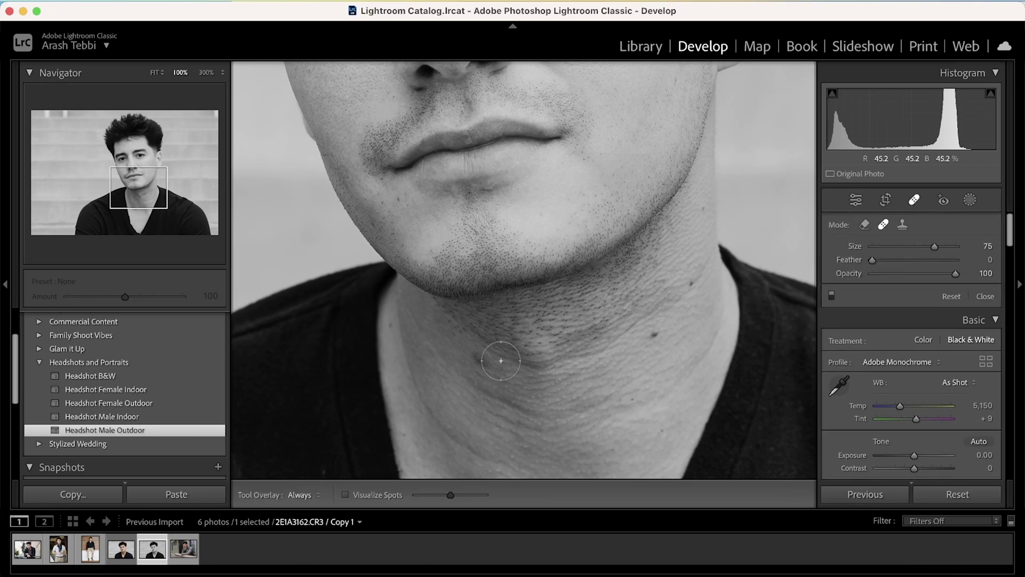
click(478, 363)
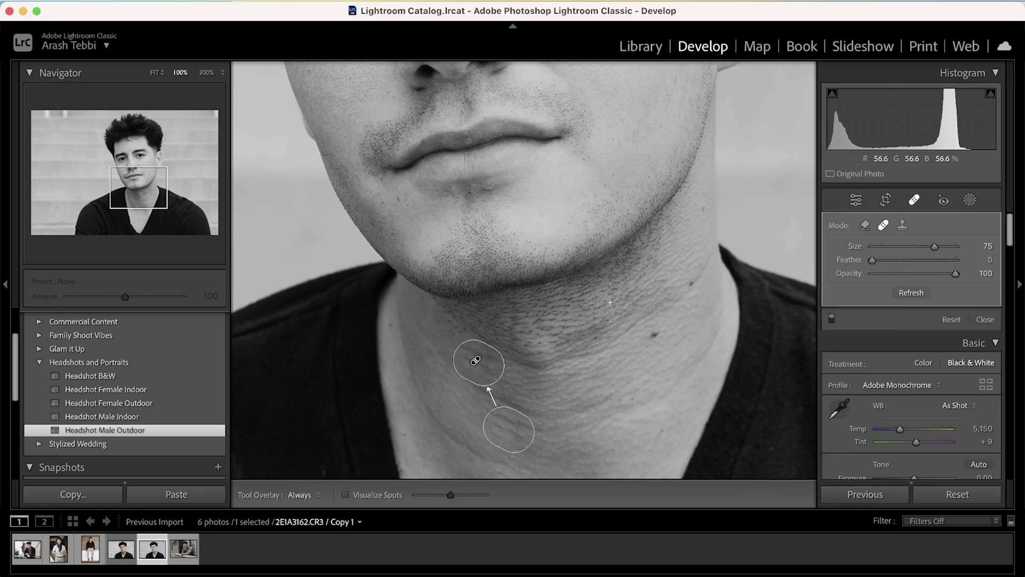
click(914, 199)
key(super+z)
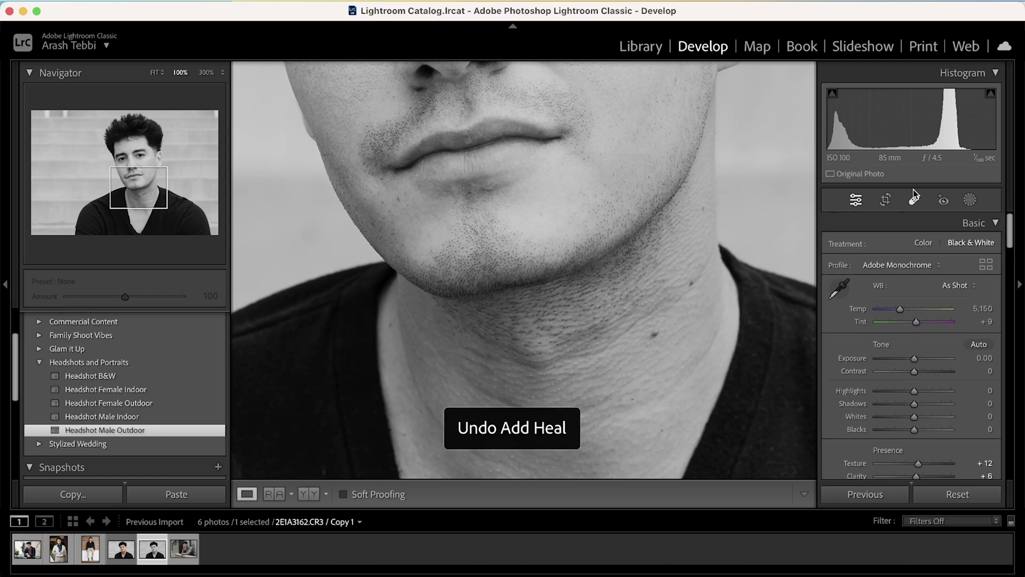
- Heal the dark neck spot on the black-and-white copy at size 75, sampling the smooth skin just below and beside it
click(916, 200)
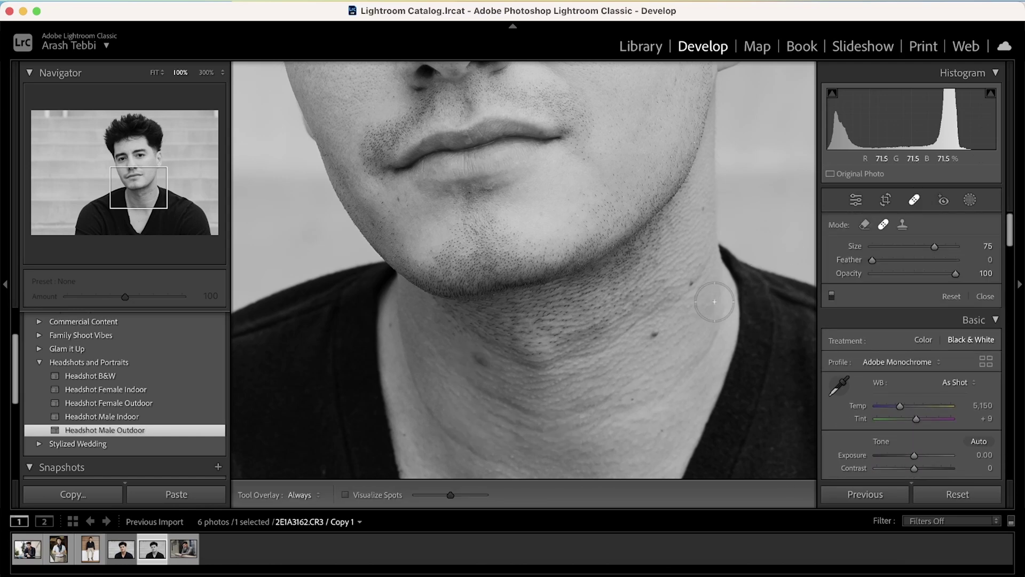
click(486, 355)
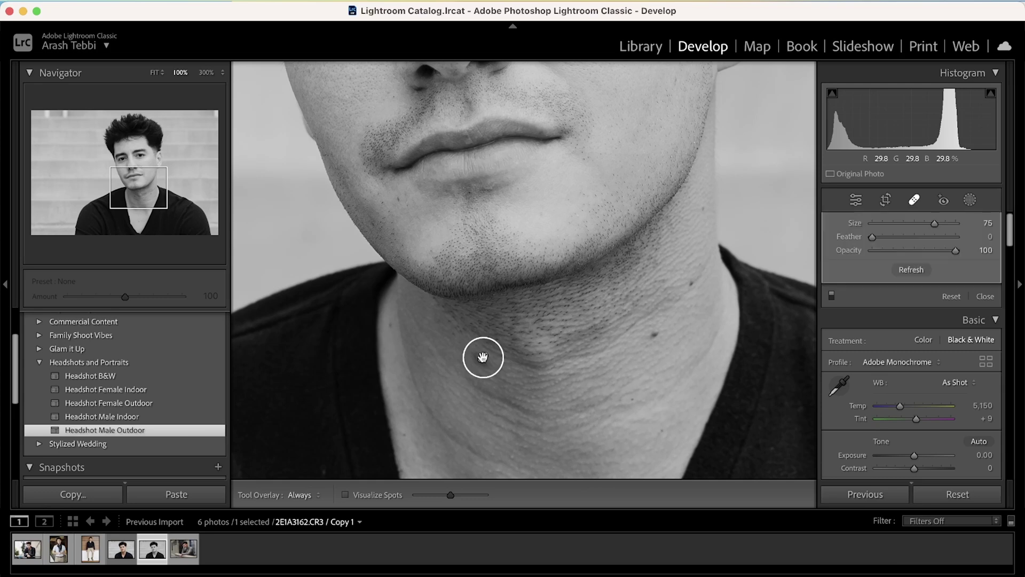
drag(468, 412, 427, 396)
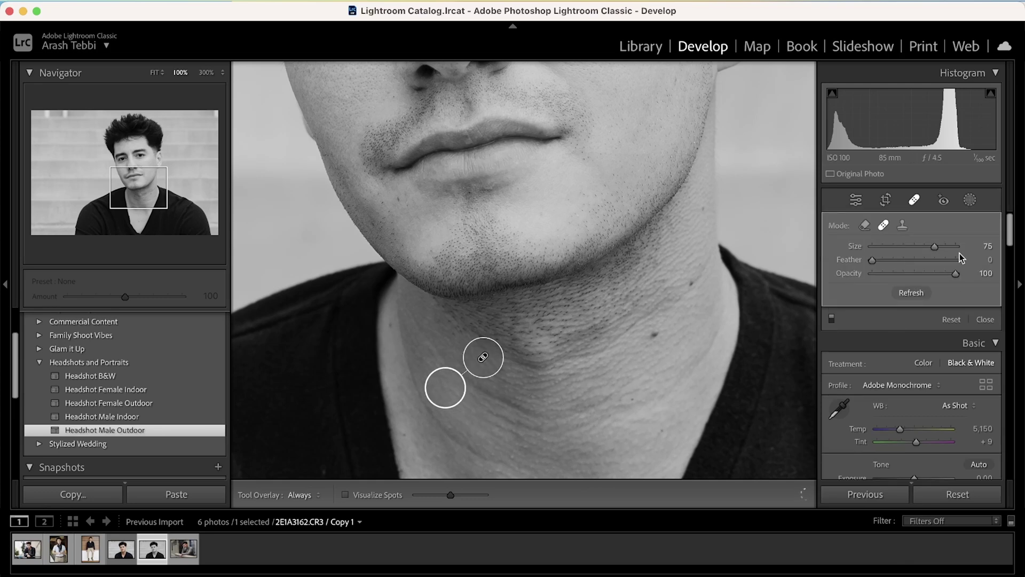
click(919, 196)
click(711, 189)
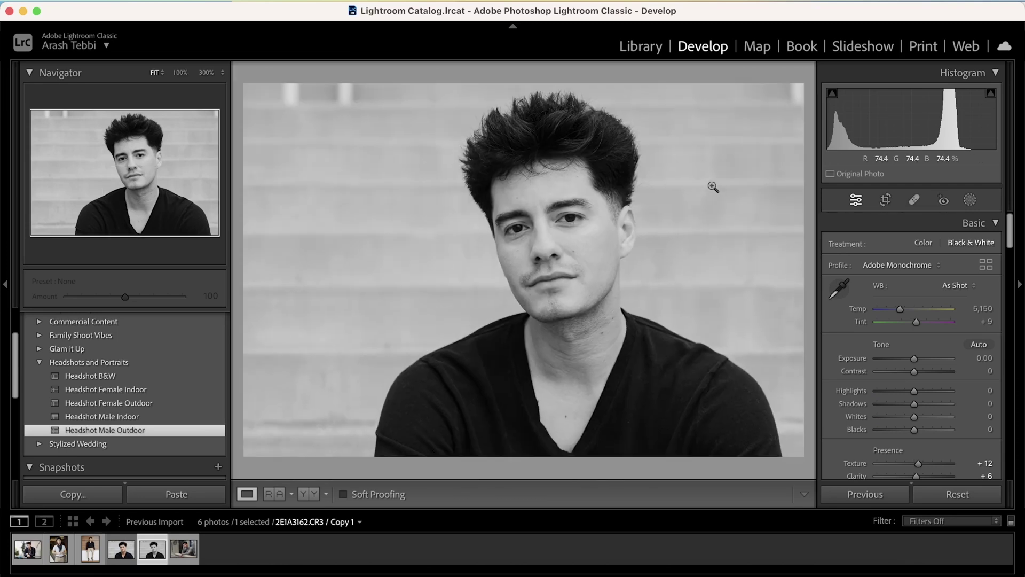
- Brush a mask over both eyes of the black-and-white copy with Exposure 0.14 and Highlights 3
click(970, 201)
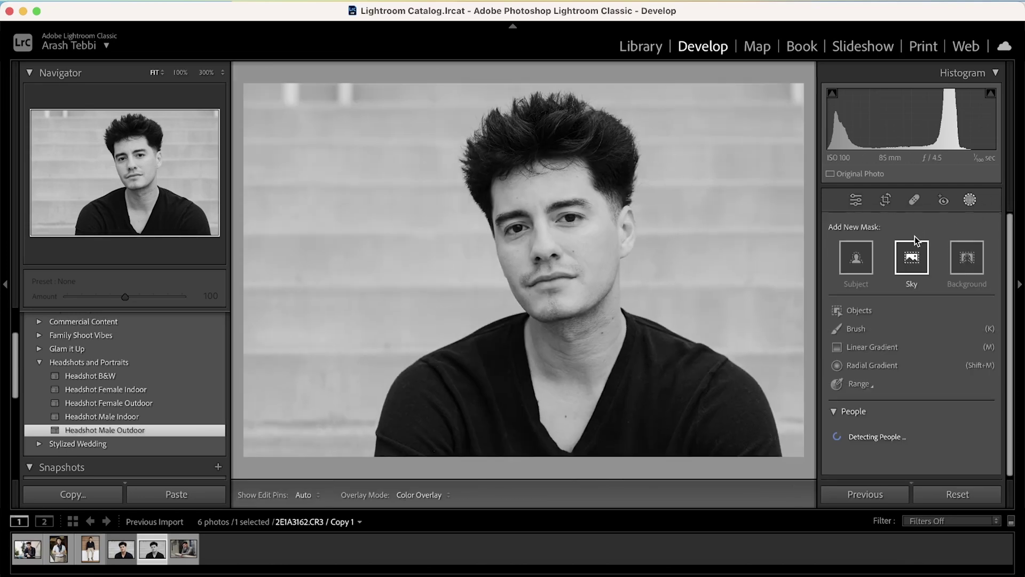
click(853, 328)
scroll(880, 377, down, 2)
drag(915, 348, 913, 377)
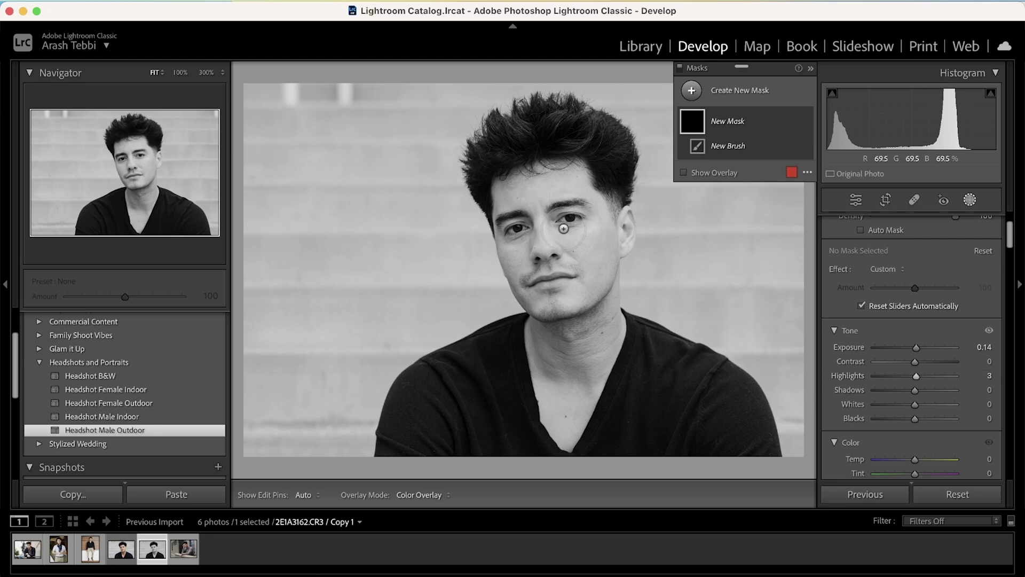
key(h)
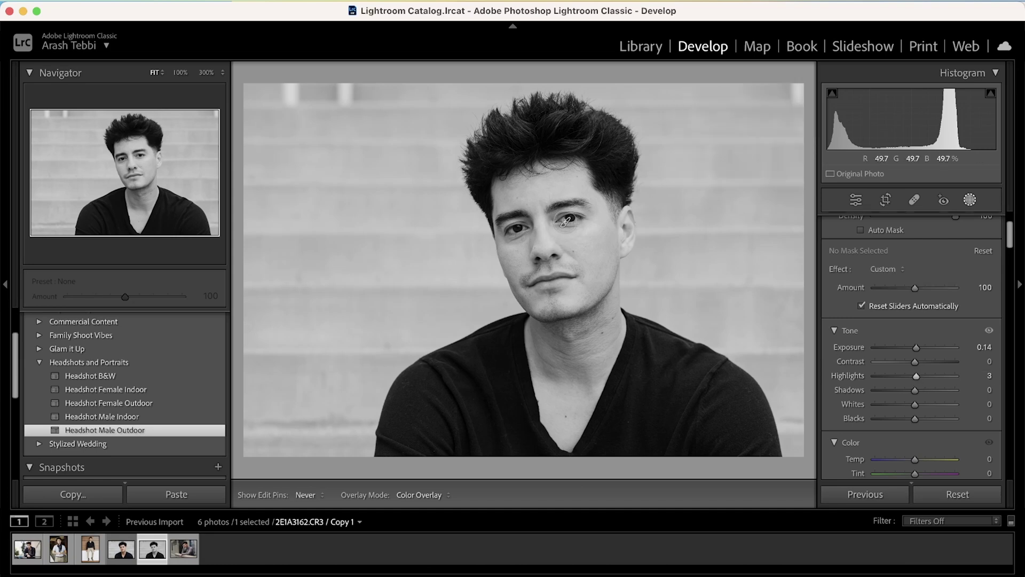
drag(574, 216, 521, 227)
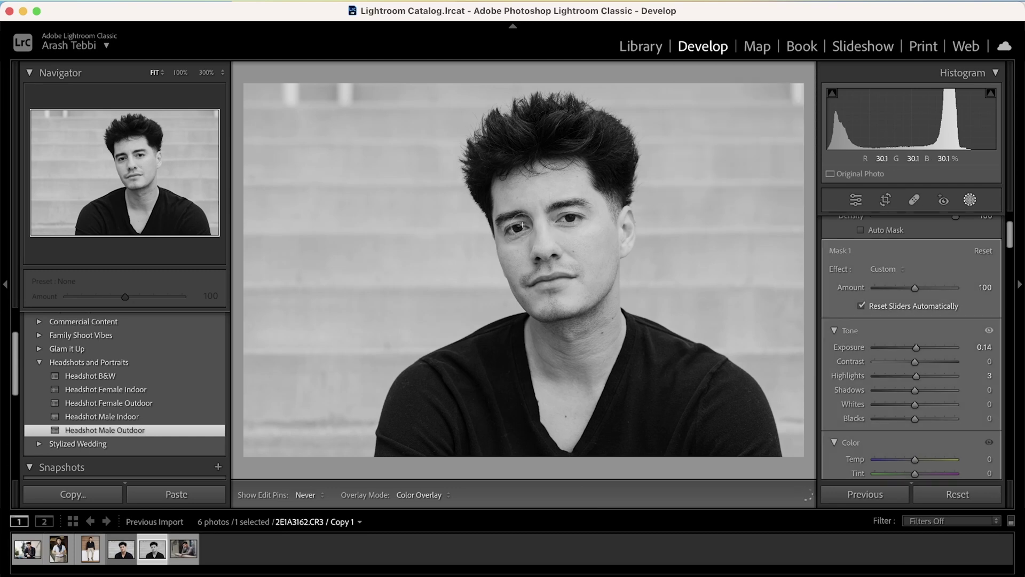
key(h)
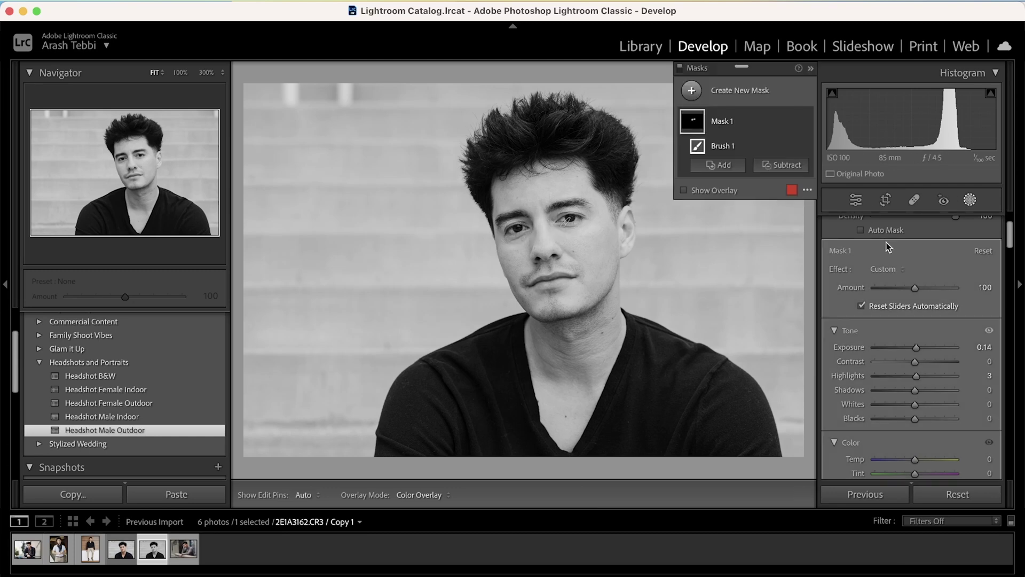
drag(915, 348, 915, 349)
click(970, 202)
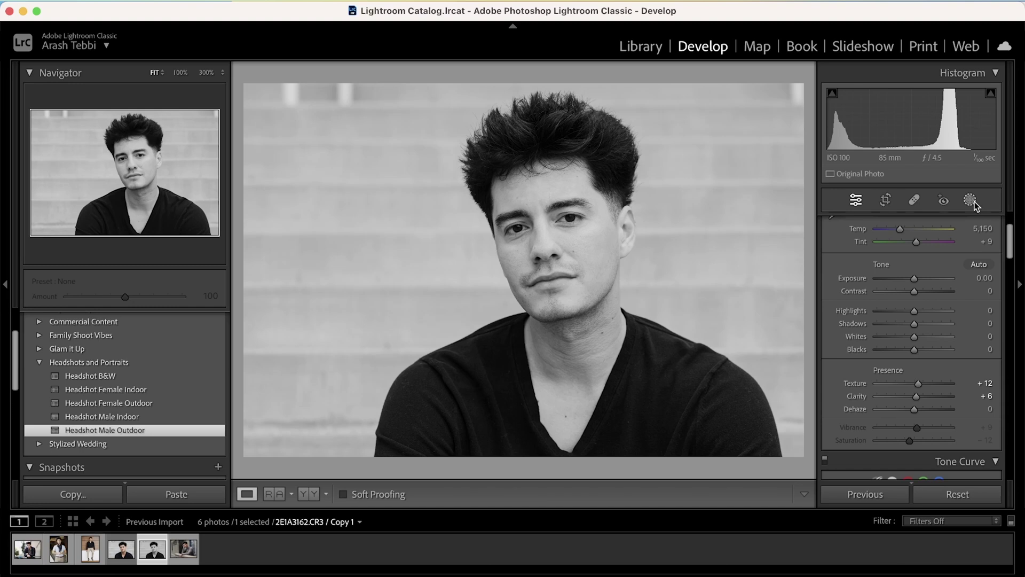
- Open the final photo of the man leaning on the balustrade and apply the Outdoor Clean preset from the Commercial Content group
key(Right)
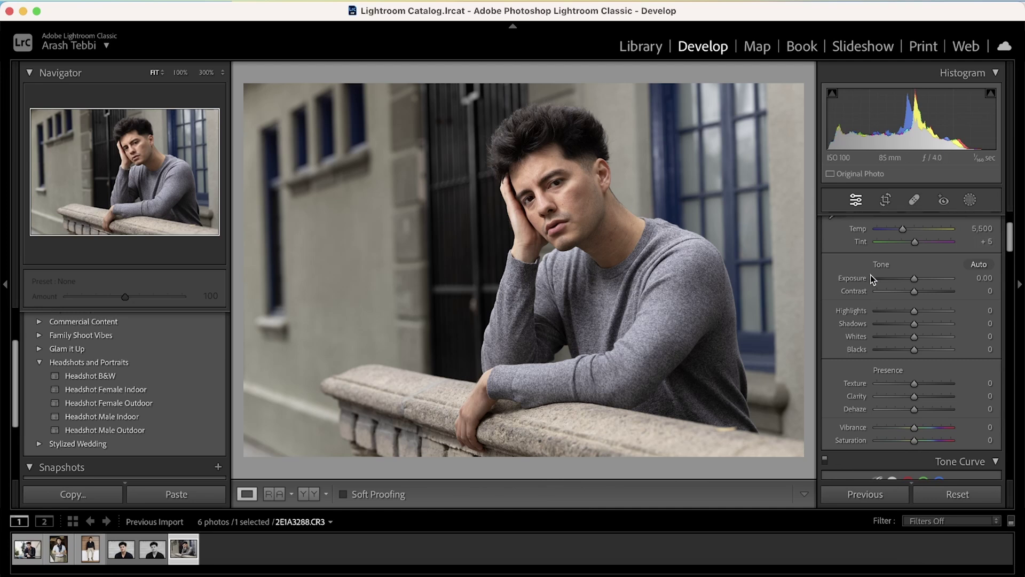
scroll(870, 277, down, 1)
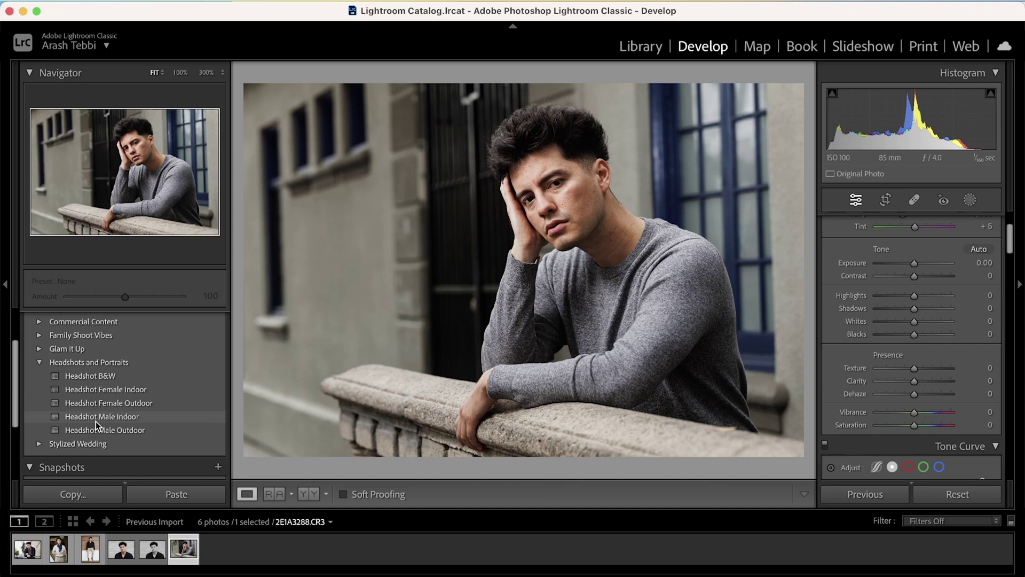
click(38, 335)
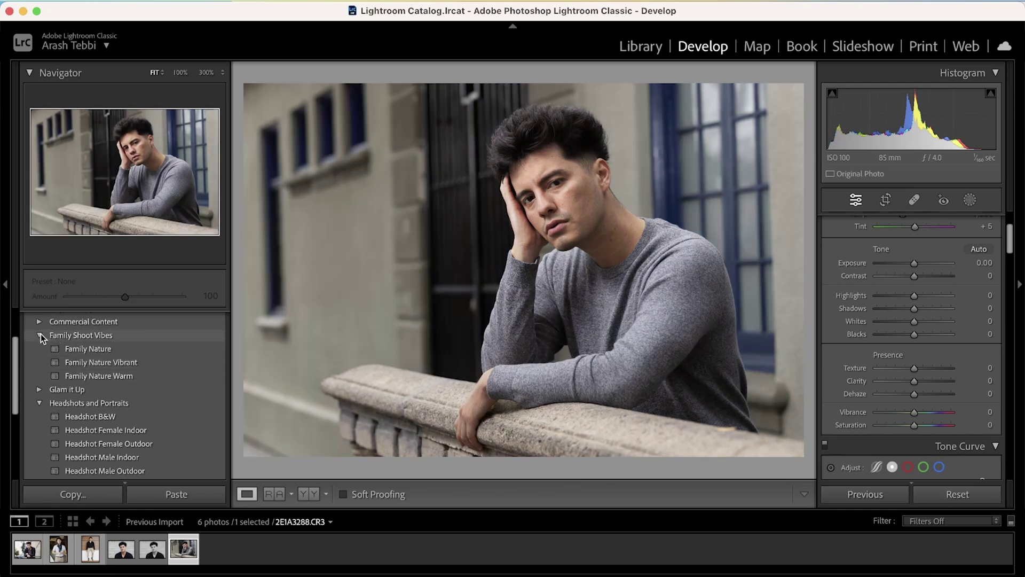
click(40, 335)
click(41, 437)
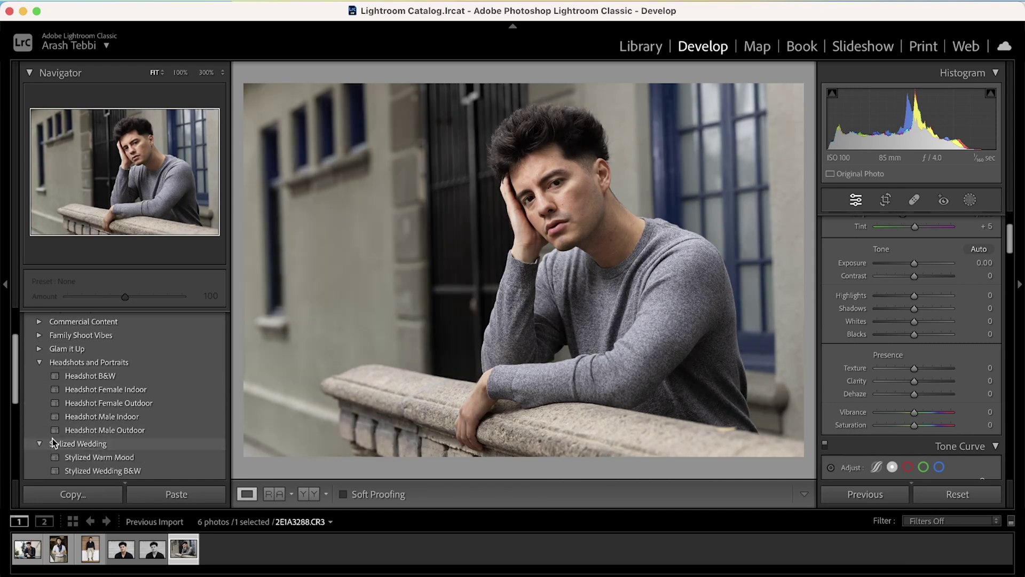
scroll(64, 448, down, 2)
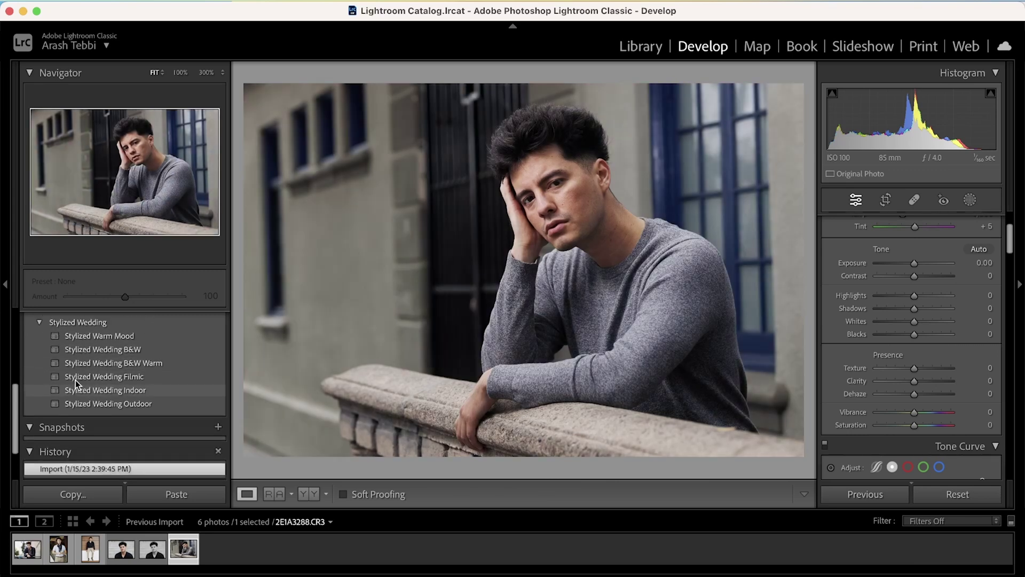
scroll(76, 383, up, 2)
scroll(76, 383, up, 3)
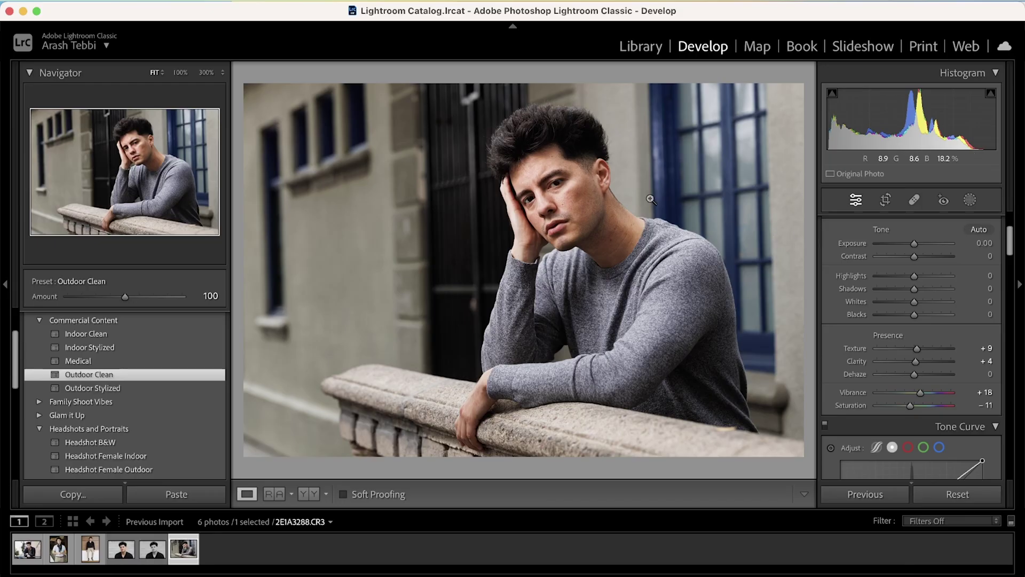
- Set the balustrade portrait's Shadows to +37 and Saturation to -18, checking the face at 100% zoom
click(598, 197)
click(595, 193)
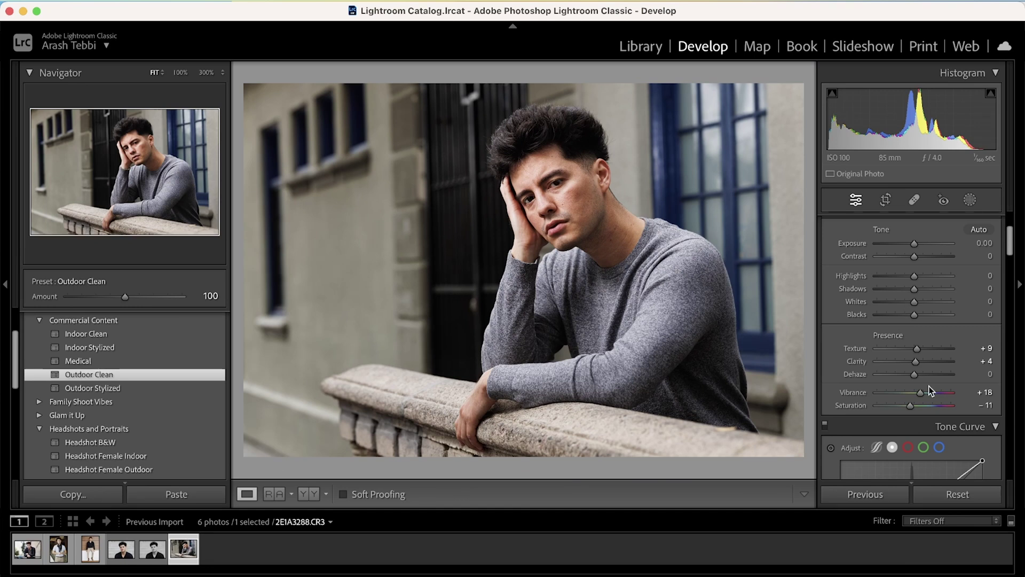
click(926, 287)
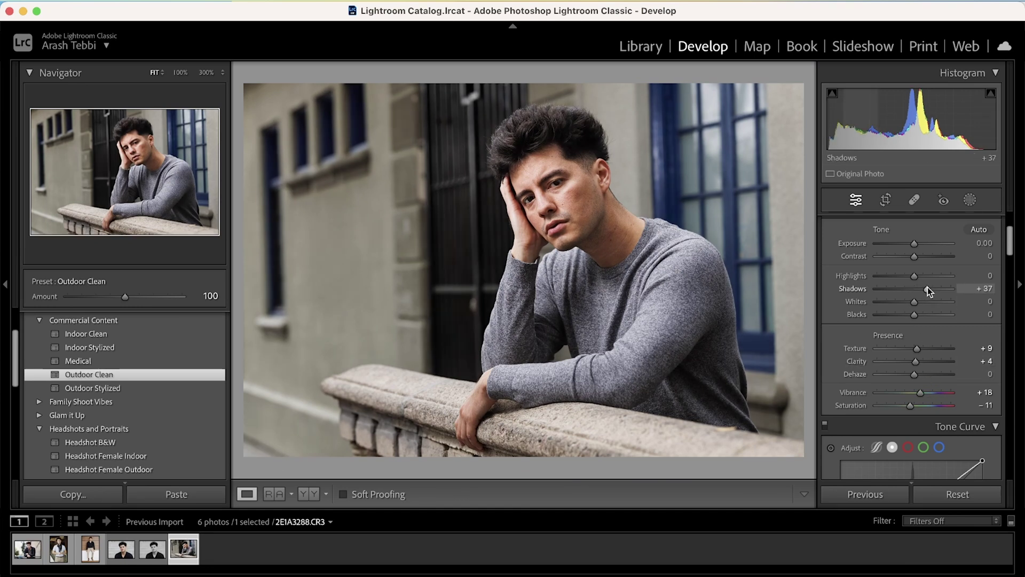
scroll(915, 358, down, 3)
drag(908, 336, 906, 337)
click(579, 161)
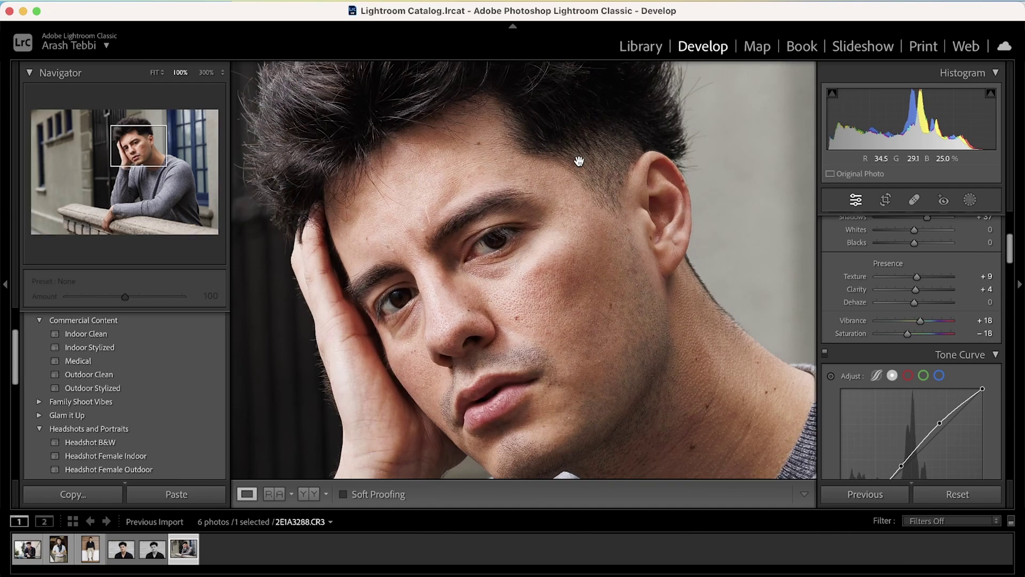
click(579, 161)
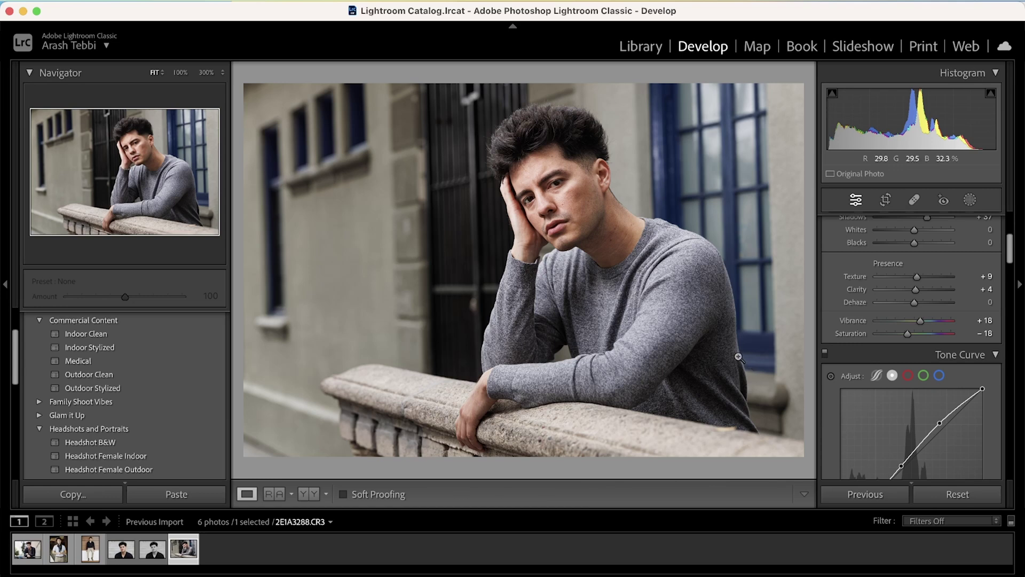
- Review all the edited portraits one after another, from the balustrade photo back to the first photo at the railing
key(Left)
key(Left)
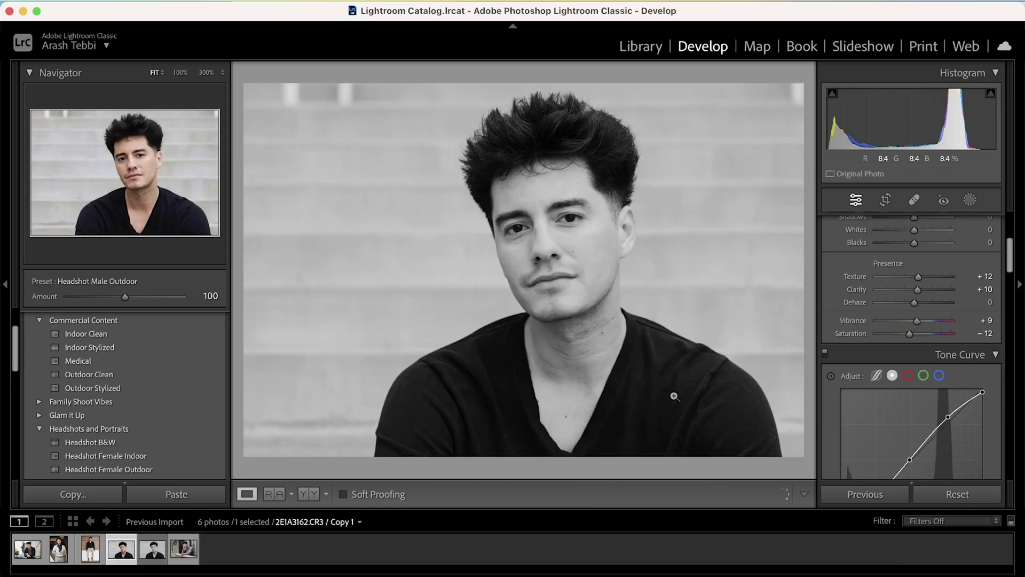
key(Left)
key(Left)
key(Left)
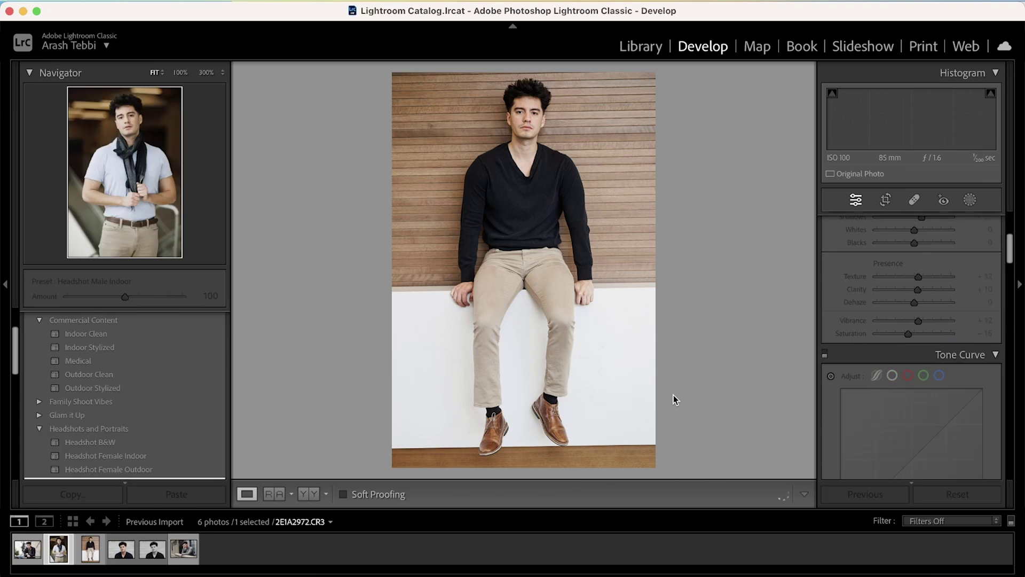
key(Right)
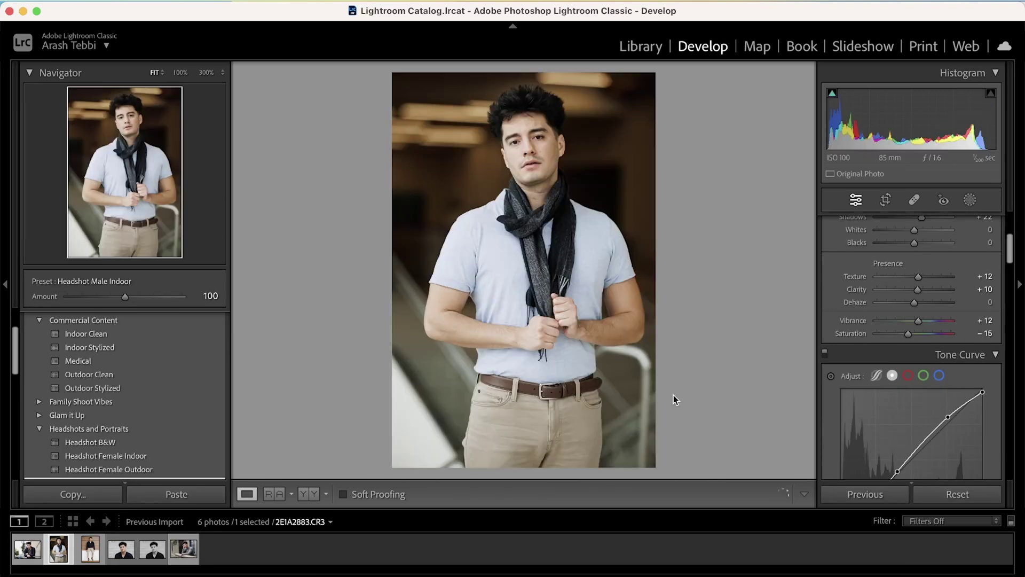
key(Right)
key(Right)
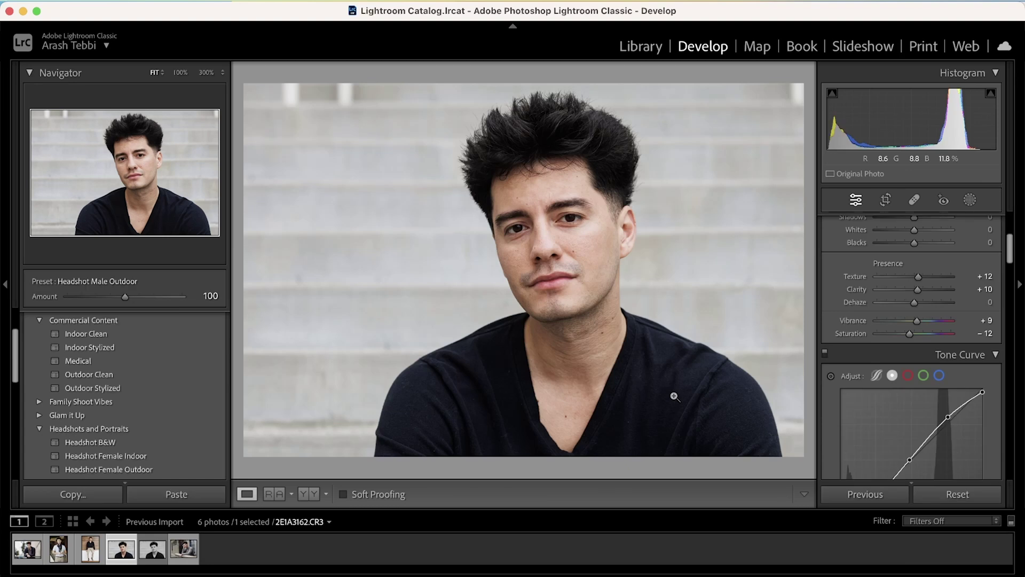
key(Right)
key(Left)
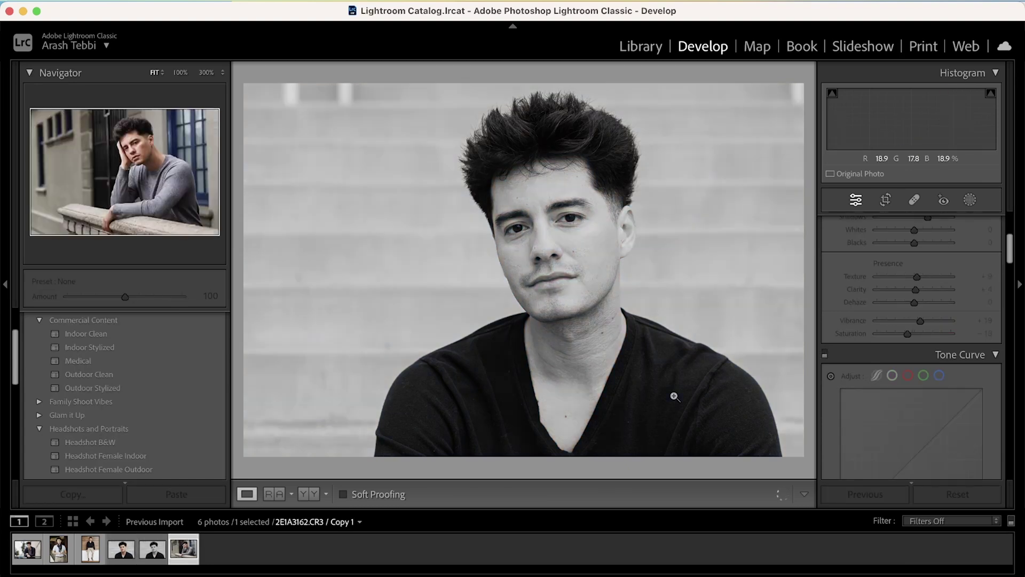
key(Left)
key(Left)
key(Left)
key(Left)
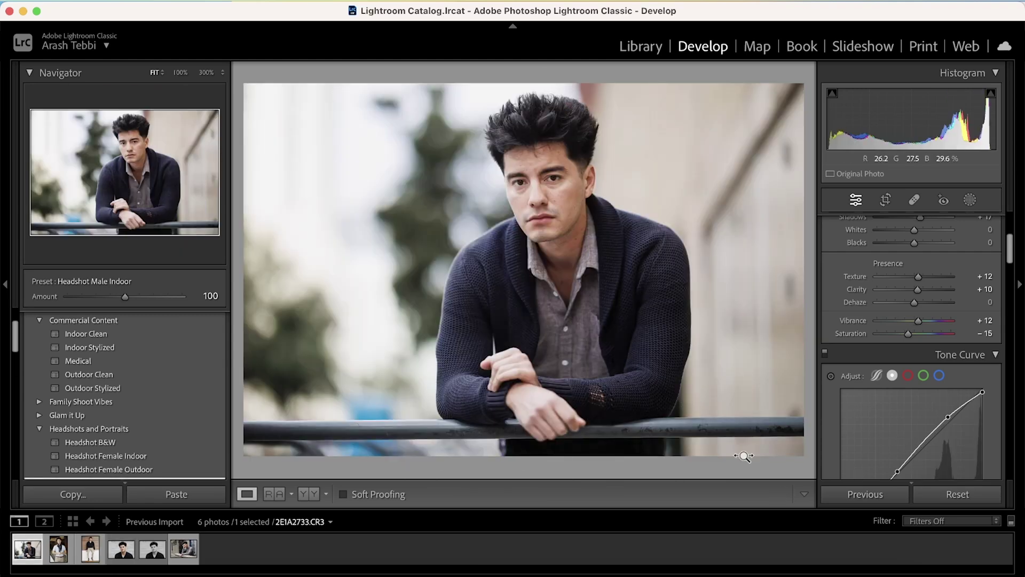
- Select all six photos and set up their export to a Desktop subfolder named Headshots
shift+click(180, 553)
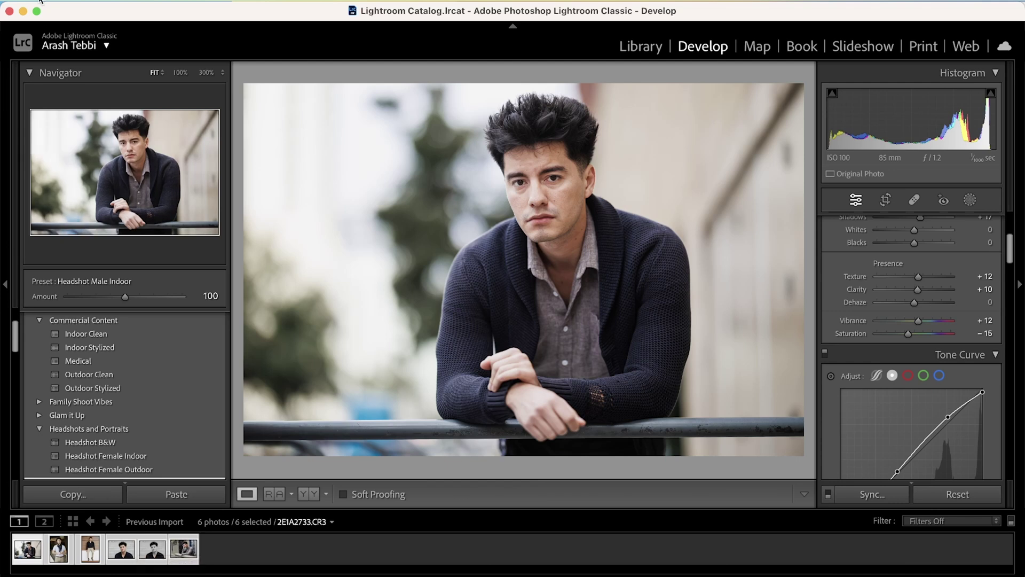
click(127, 3)
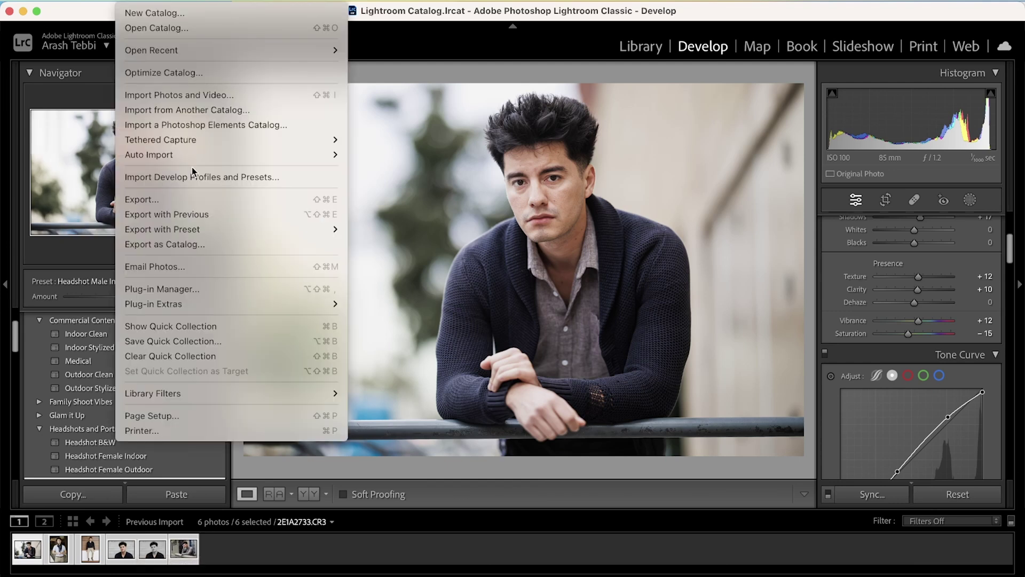
click(182, 199)
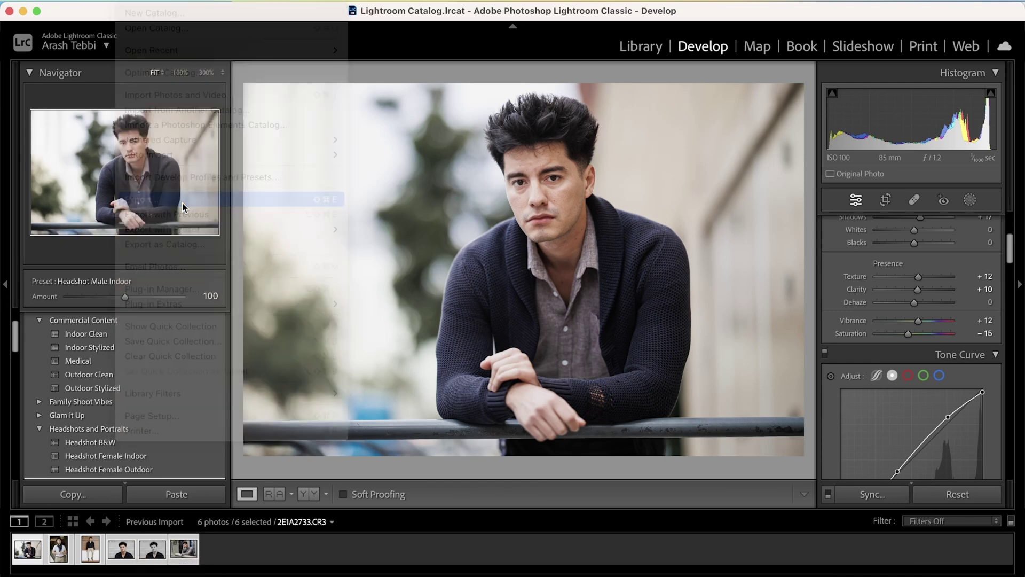
click(661, 174)
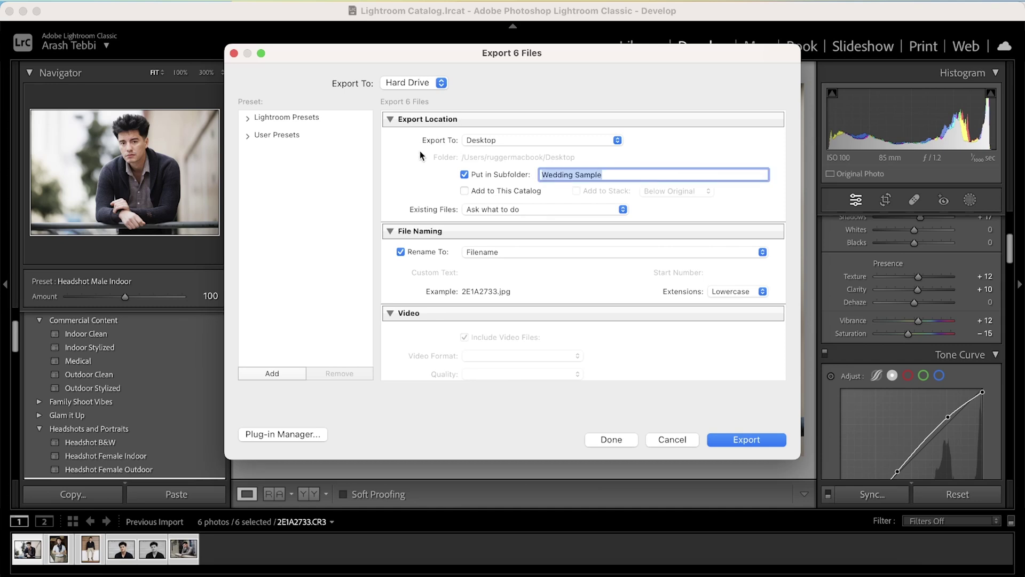
text(Headshots)
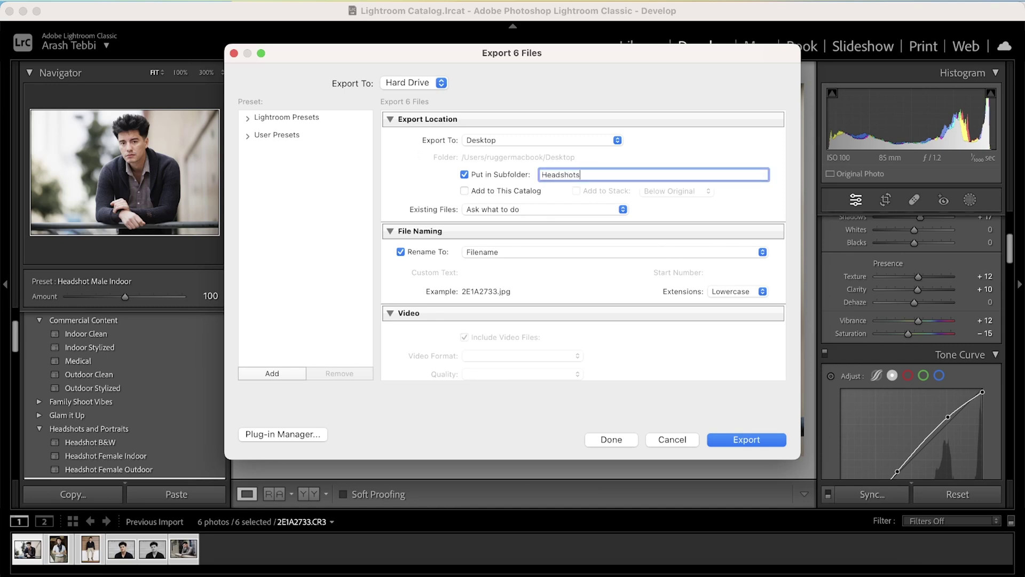
- Collapse the export's Video section, raise the JPEG quality to 94 and set the resolution to 300 pixels per inch
scroll(403, 286, down, 5)
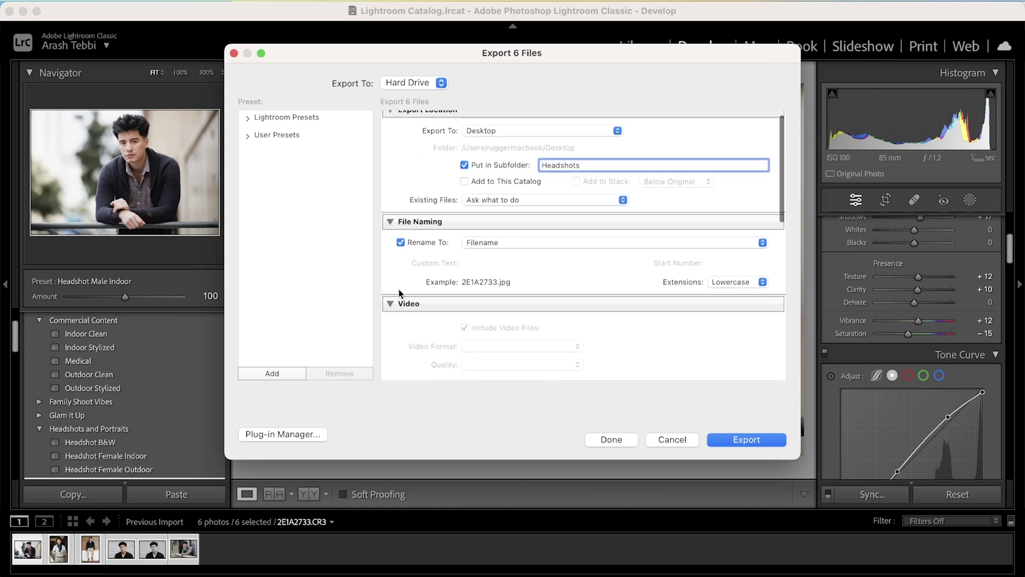
click(396, 232)
scroll(400, 272, down, 4)
scroll(401, 272, down, 1)
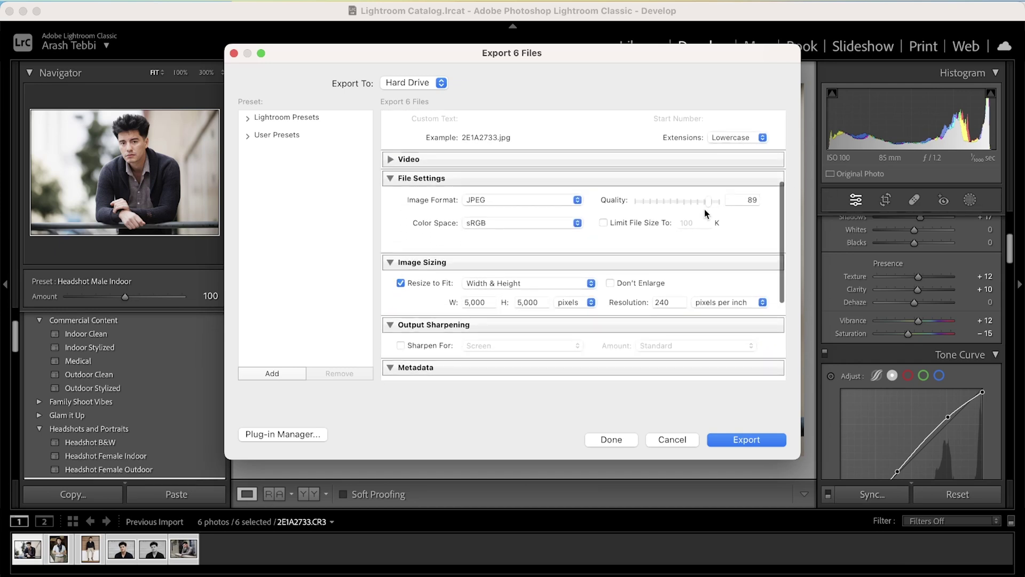
drag(709, 202, 712, 202)
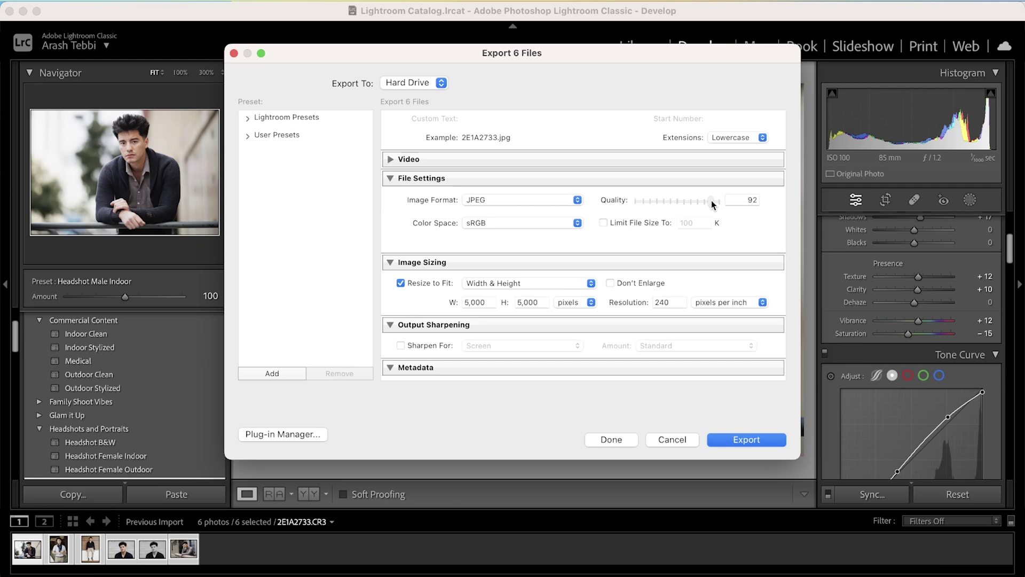
scroll(674, 255, down, 5)
double_click(673, 237)
text(300)
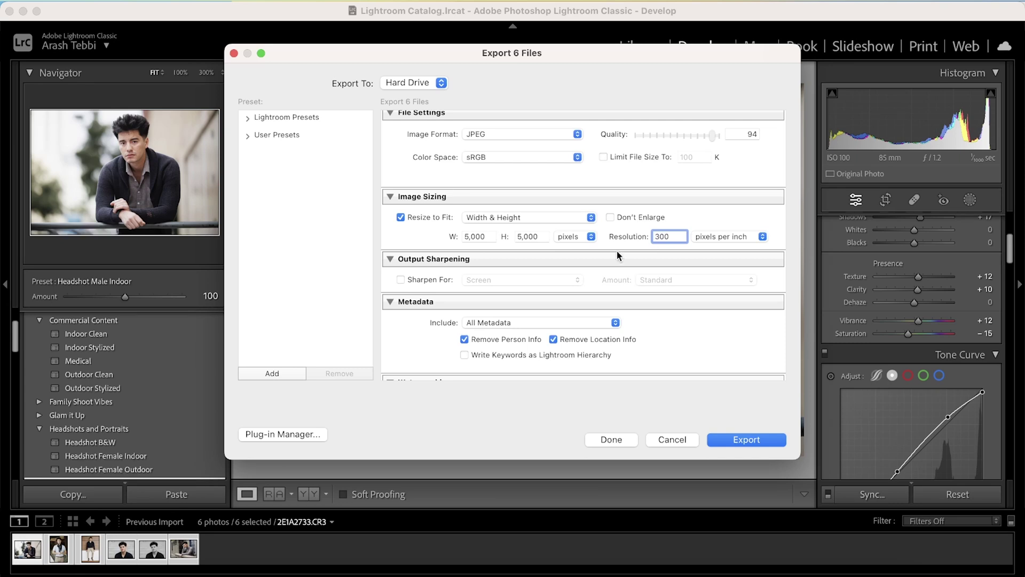
click(501, 233)
- Check the remaining metadata, watermark and post-processing export options, and export the selected photos
scroll(494, 251, down, 4)
scroll(490, 260, down, 3)
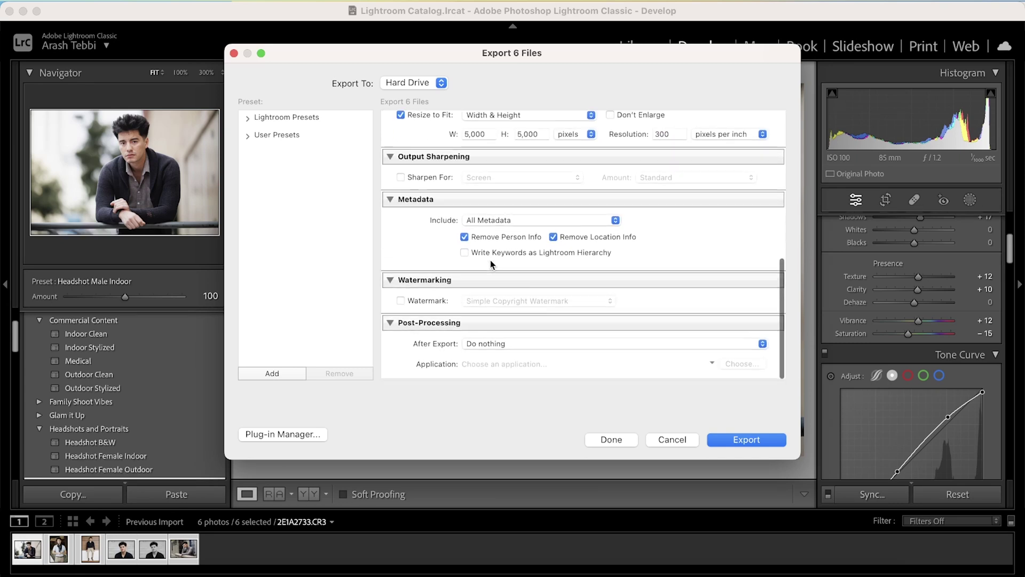
scroll(491, 262, up, 15)
click(742, 441)
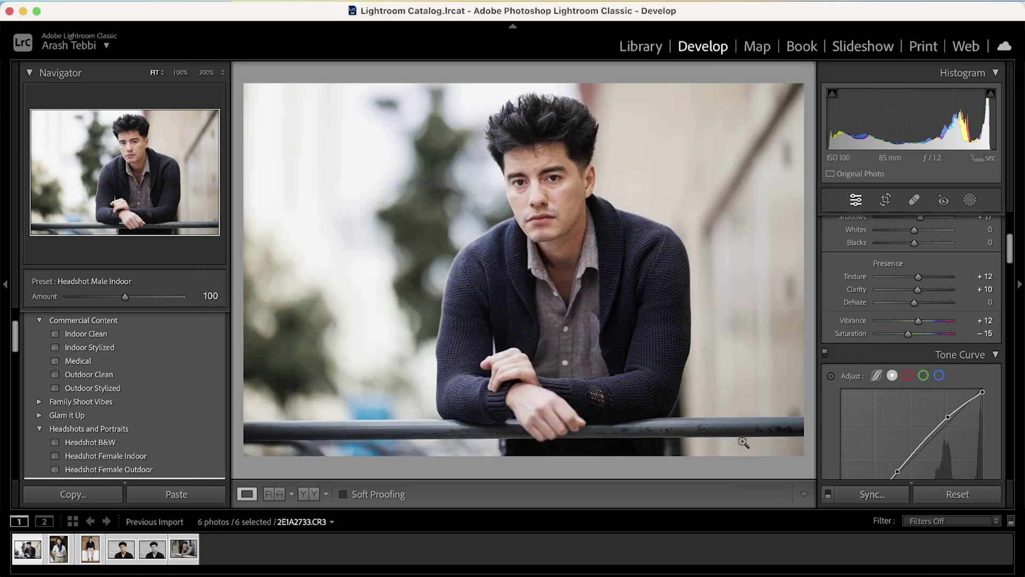